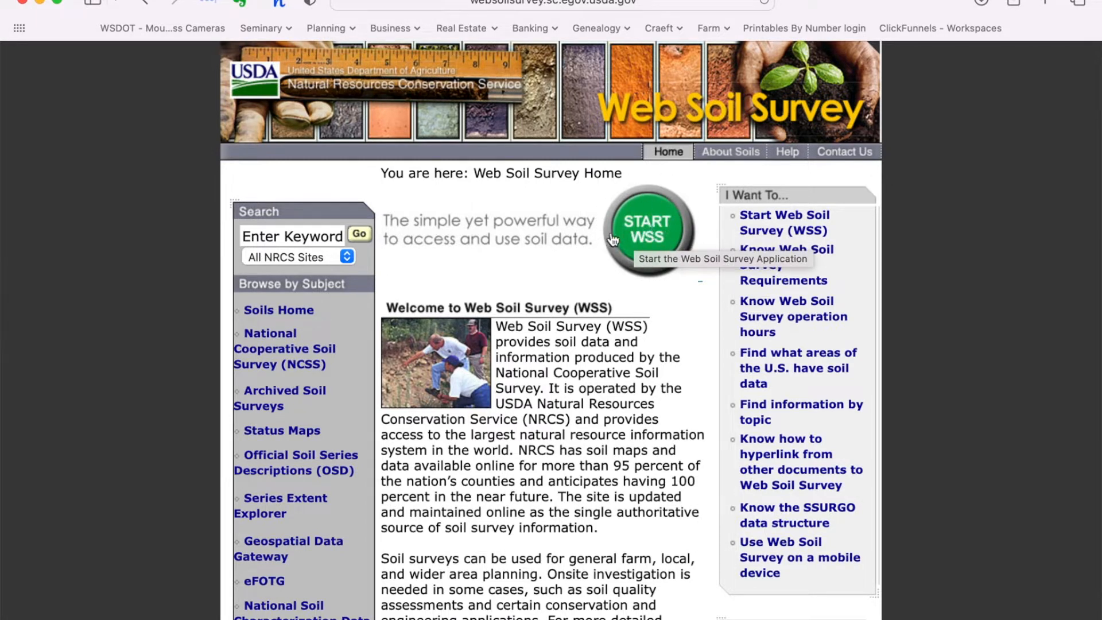
Step: Start Web Soil Survey with the green START WSS button to load the Area of Interest map
left_click(650, 208)
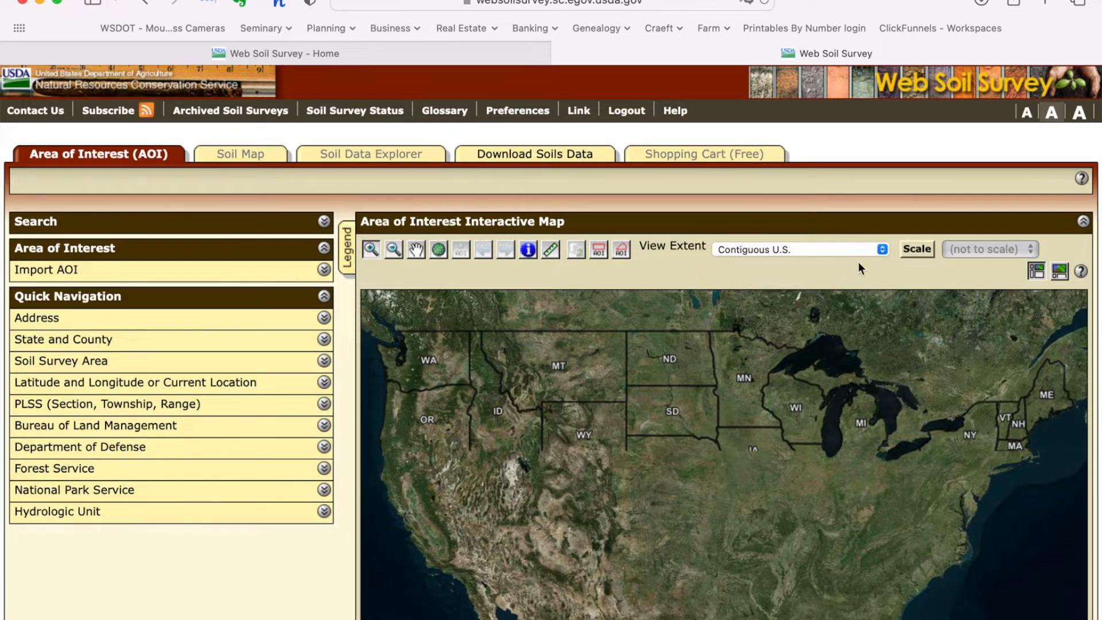
Step: Keep the Contiguous U.S. extent and drag a zoom box over central Washington
left_click(882, 249)
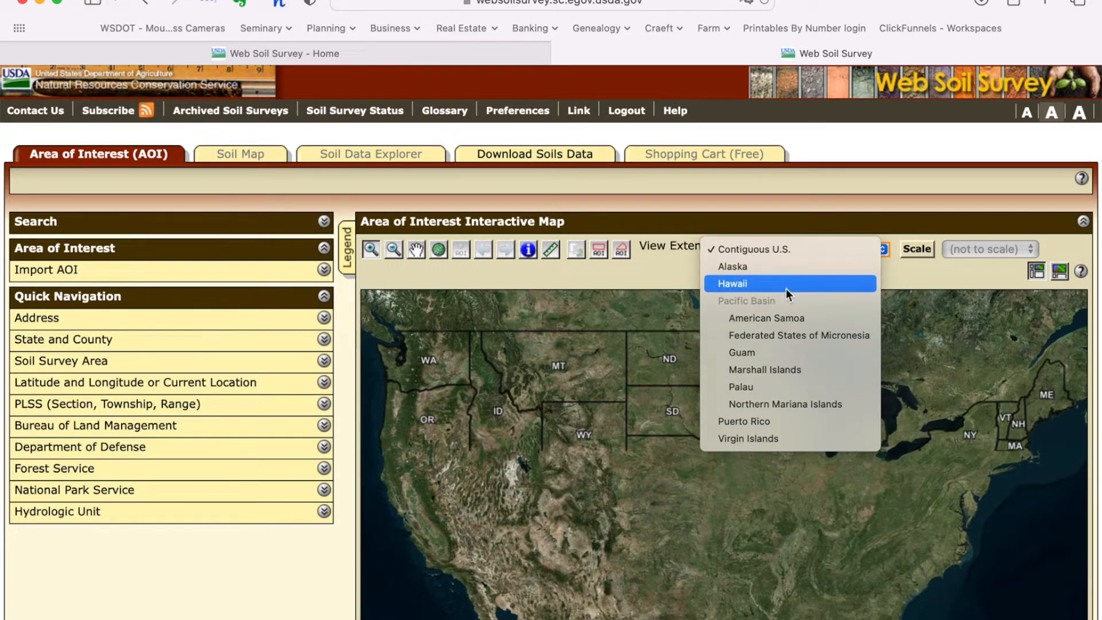
left_click(613, 320)
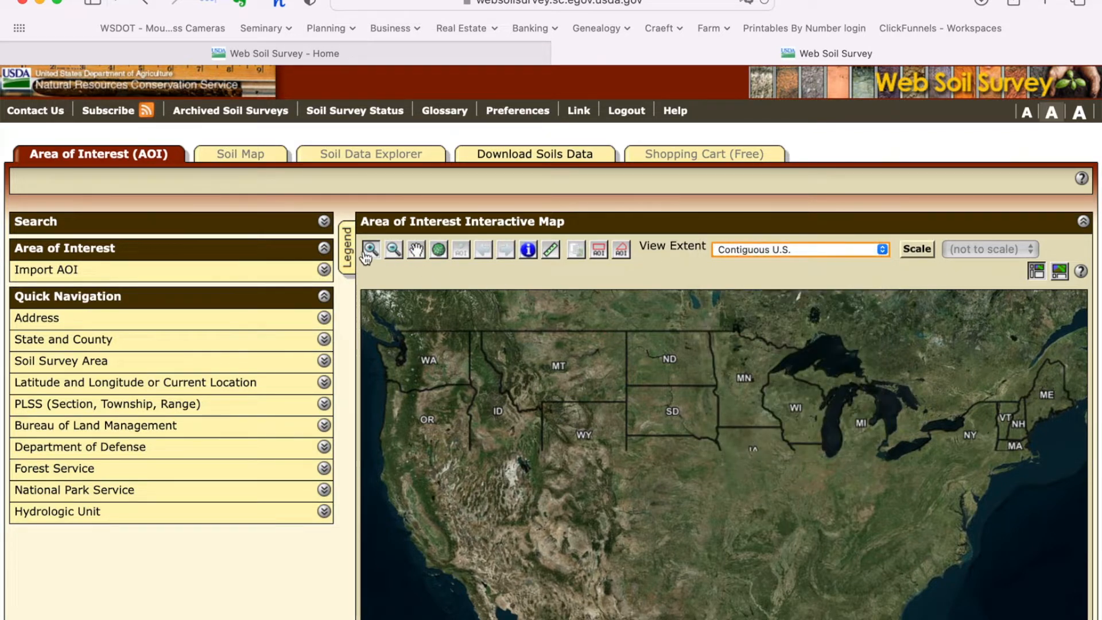
left_click_drag(419, 345, 449, 372)
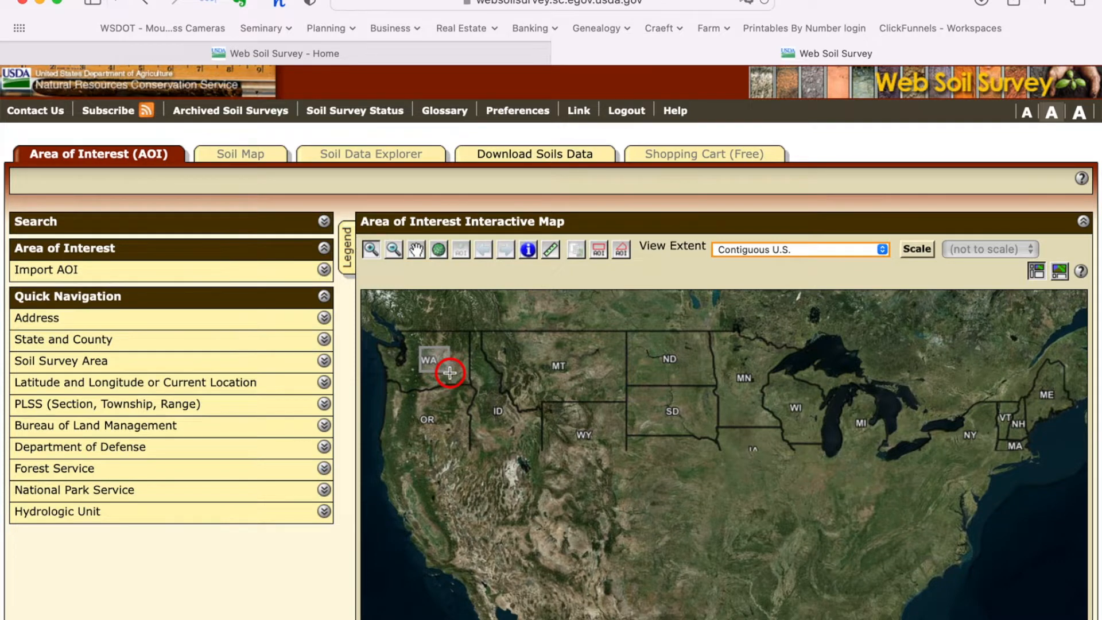
left_click_drag(450, 372, 450, 373)
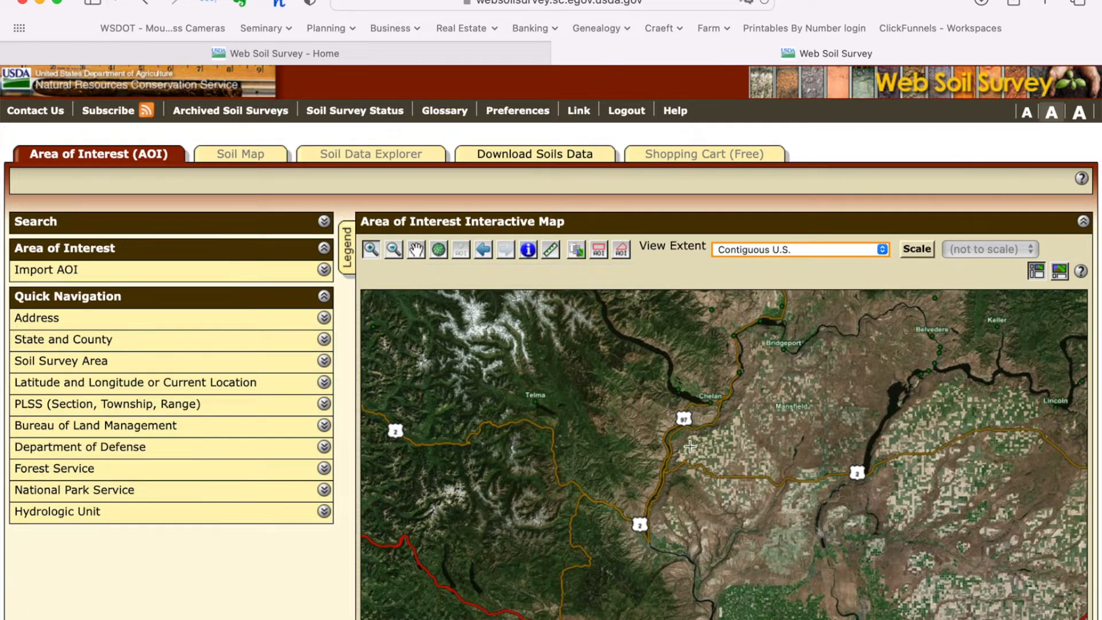
Step: Pan the map toward Kittitas County, then drag a zoom box around Ellensburg
left_click(418, 251)
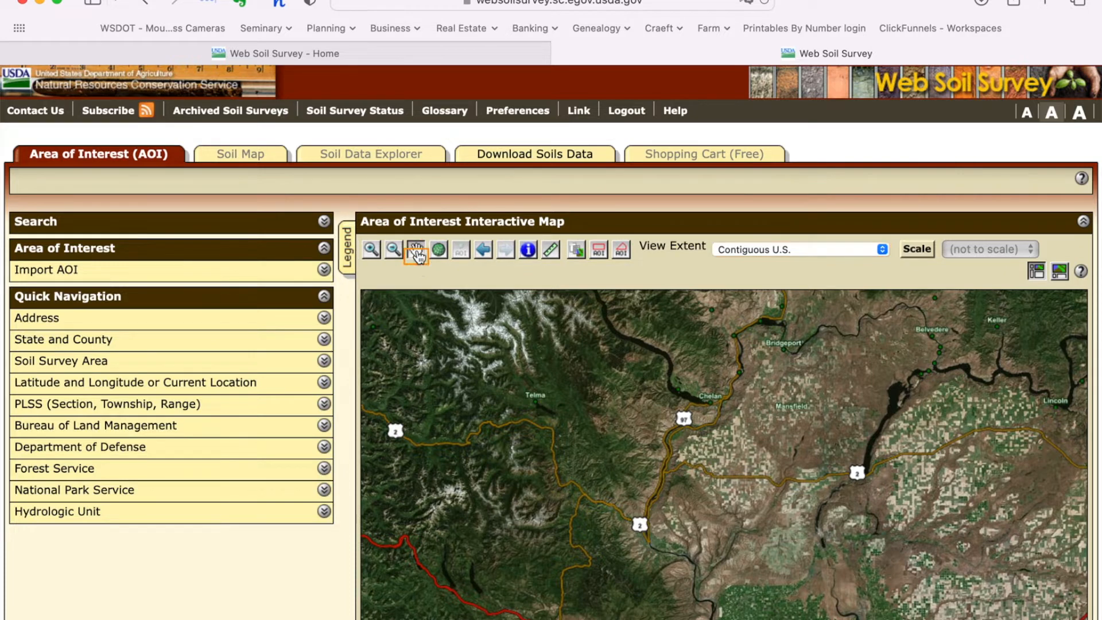
left_click_drag(630, 469, 635, 308)
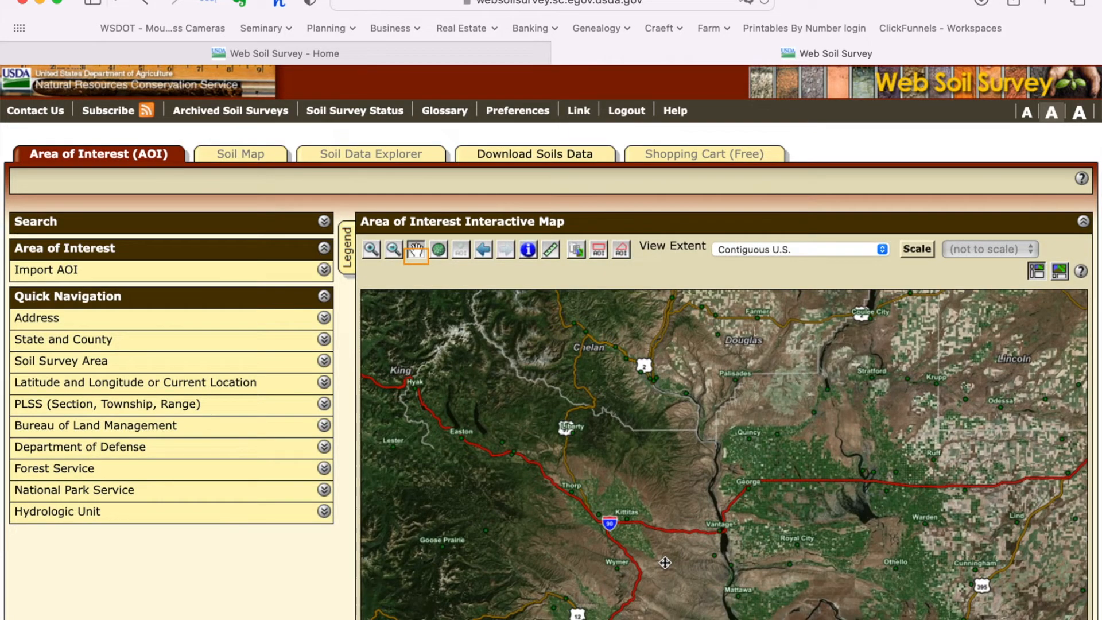
left_click_drag(665, 562, 638, 353)
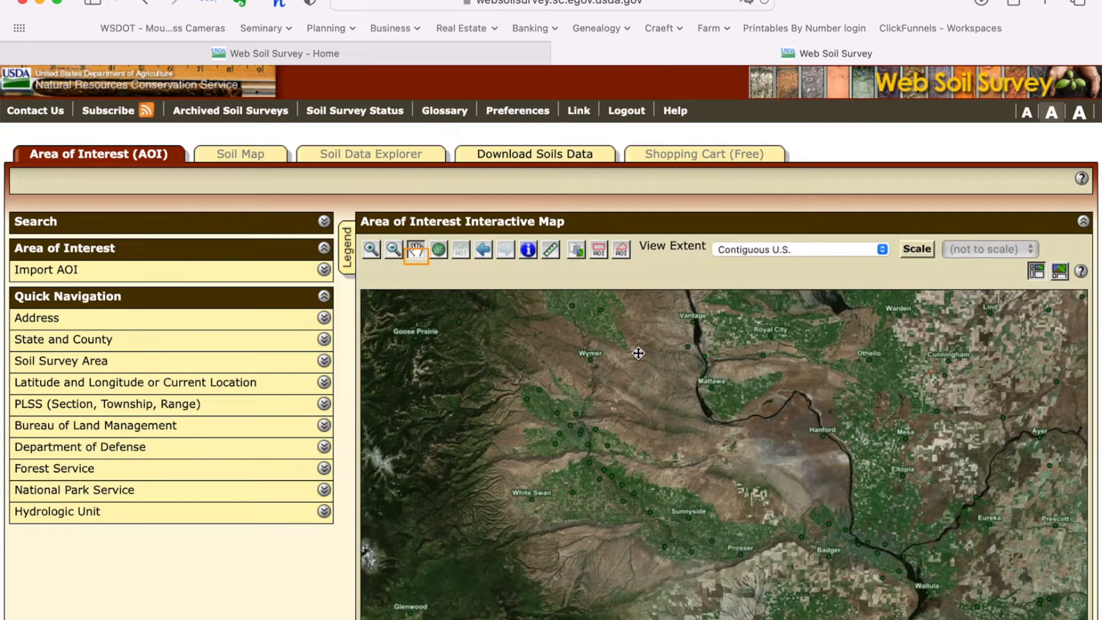
left_click_drag(635, 352, 699, 465)
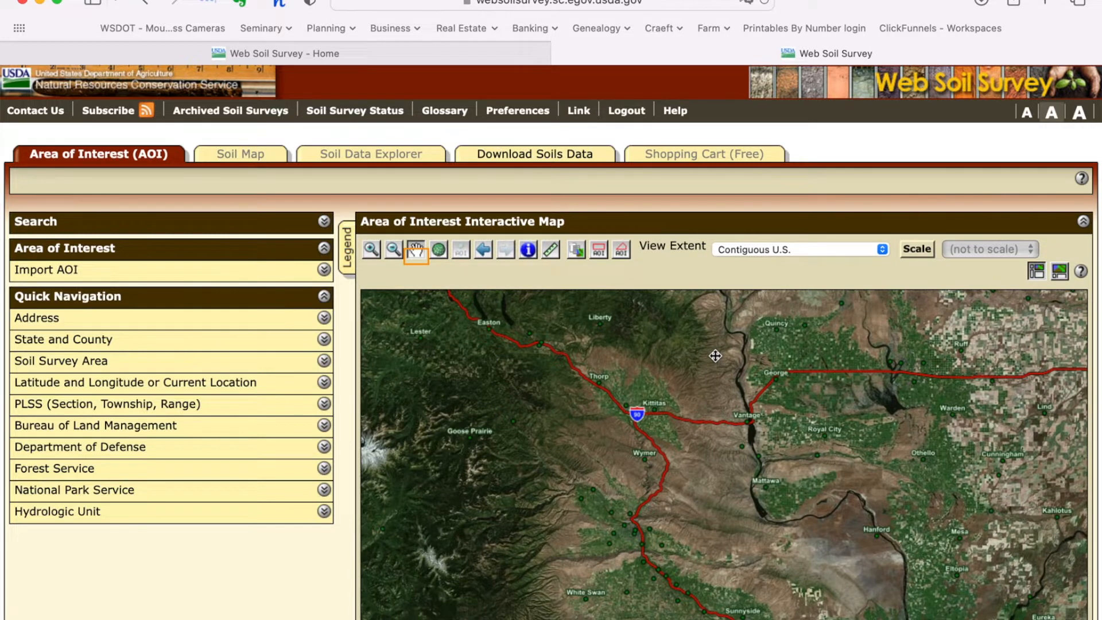
left_click_drag(715, 356, 637, 506)
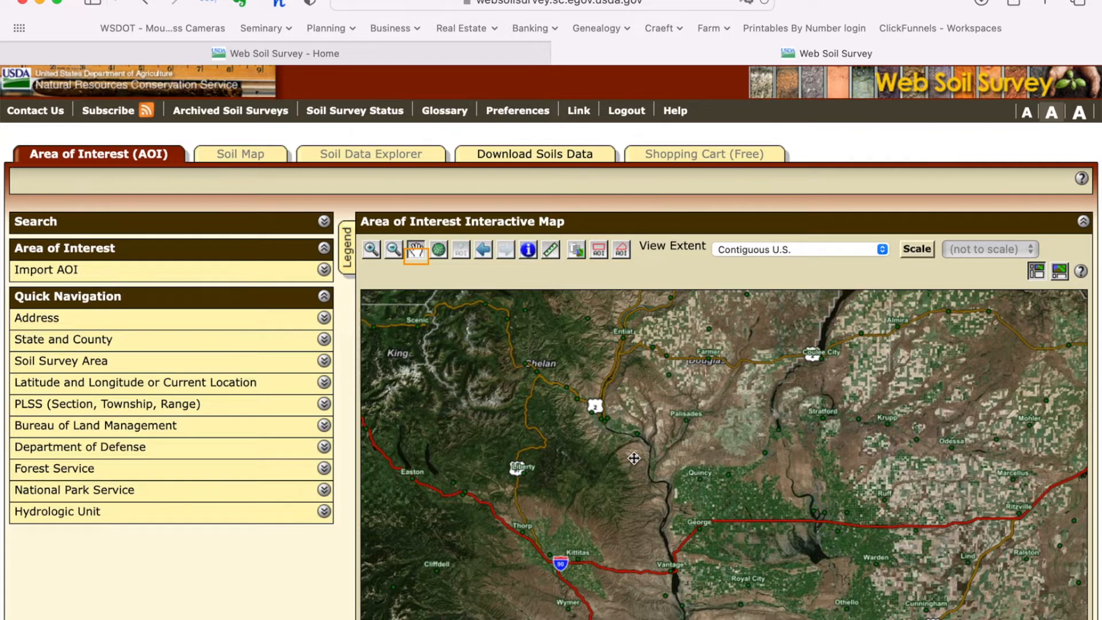
left_click(609, 547)
left_click_drag(609, 548, 714, 359)
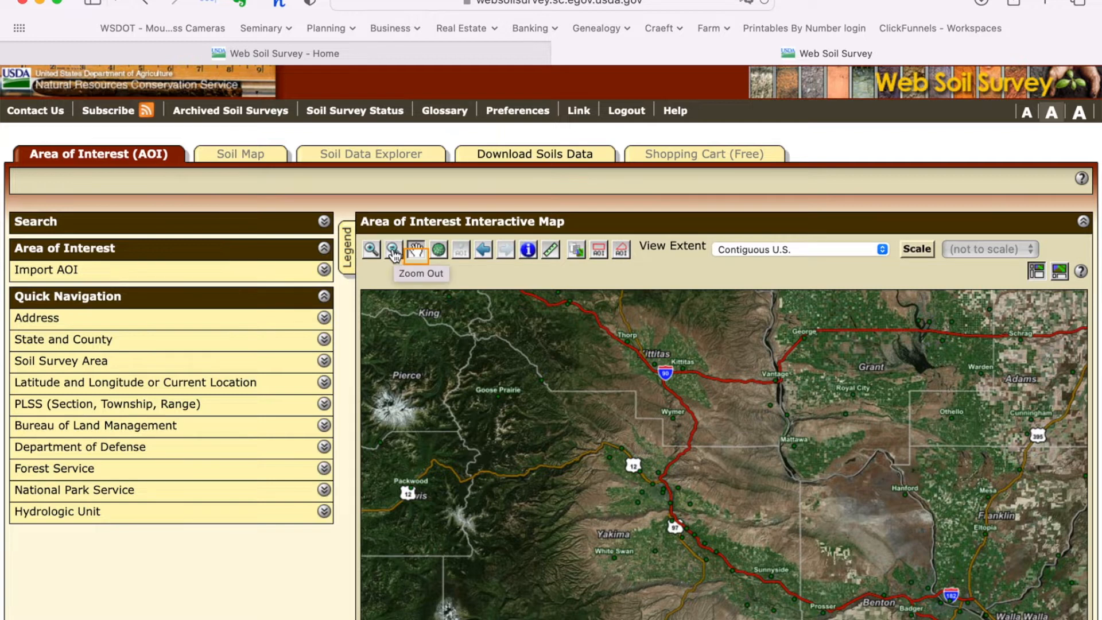
left_click(371, 250)
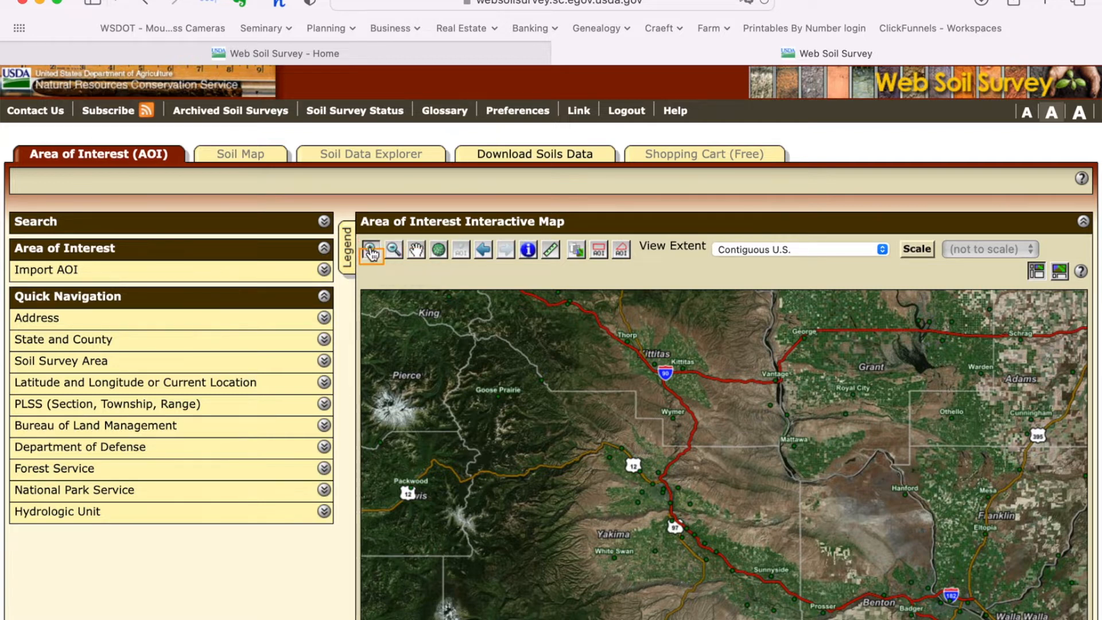
left_click_drag(591, 308, 750, 440)
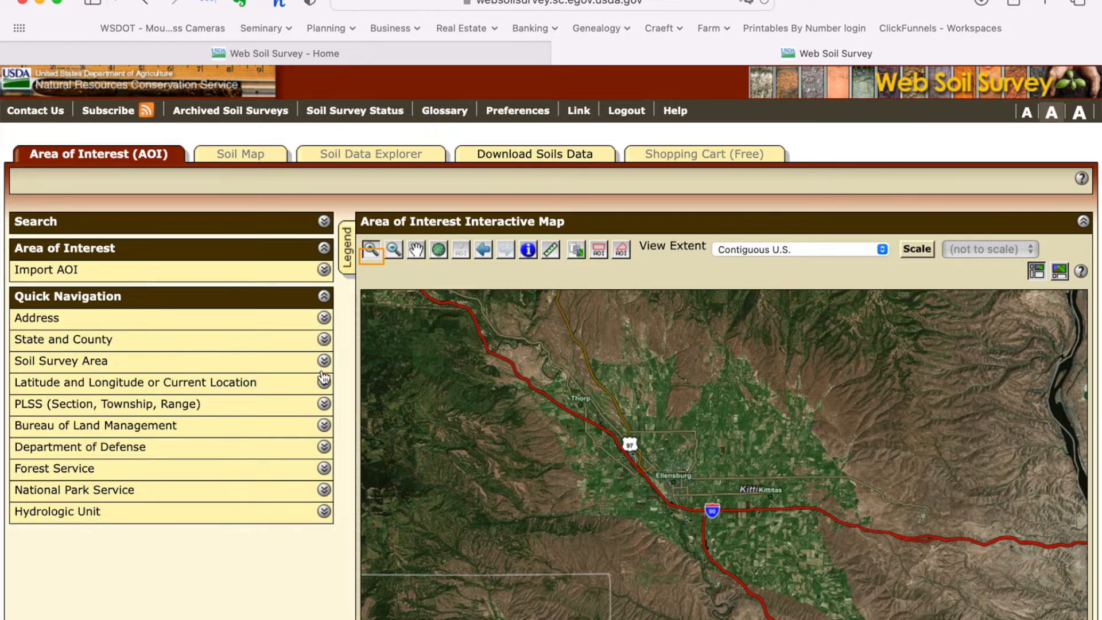
Step: Search the property's street address in Quick Navigation and accept the Ellensburg, WA match
left_click(325, 318)
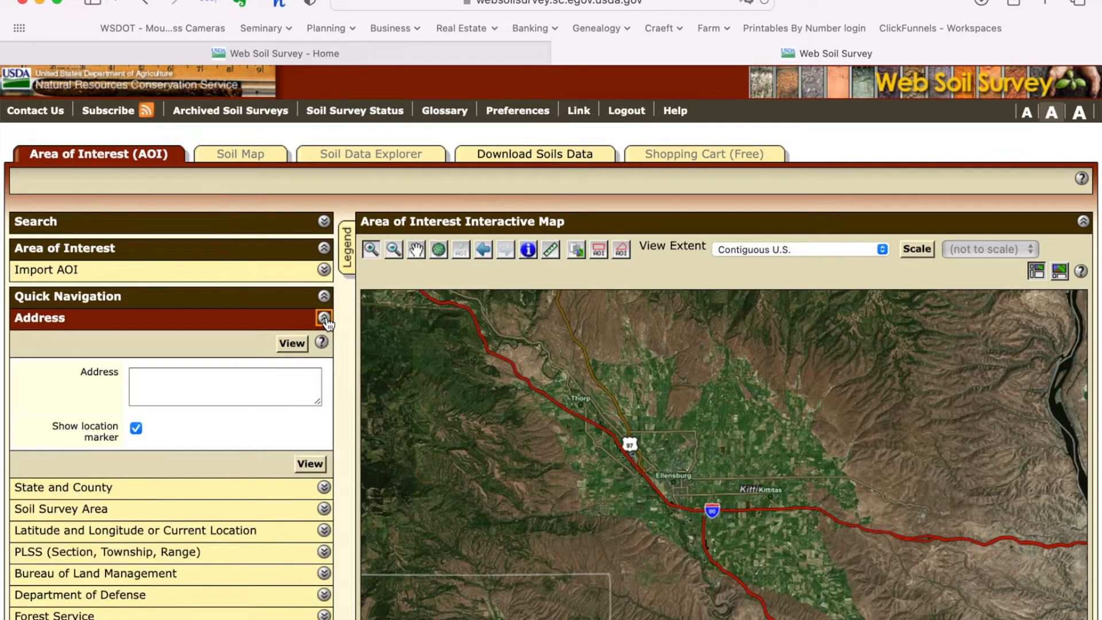
left_click(247, 383)
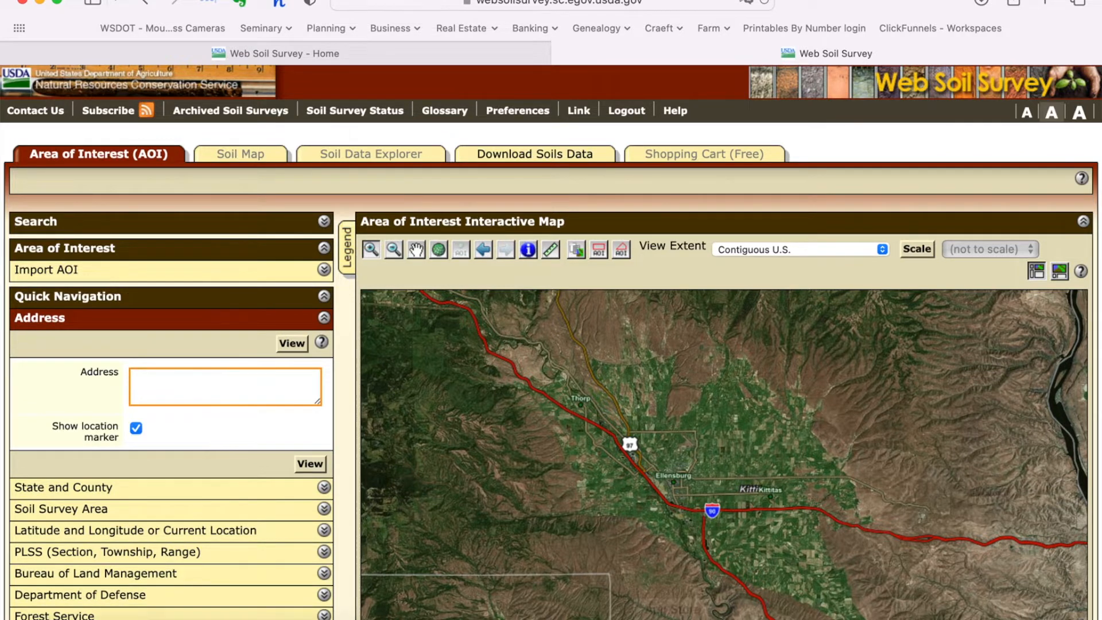
mouse_move(897, 618)
left_click(1032, 617)
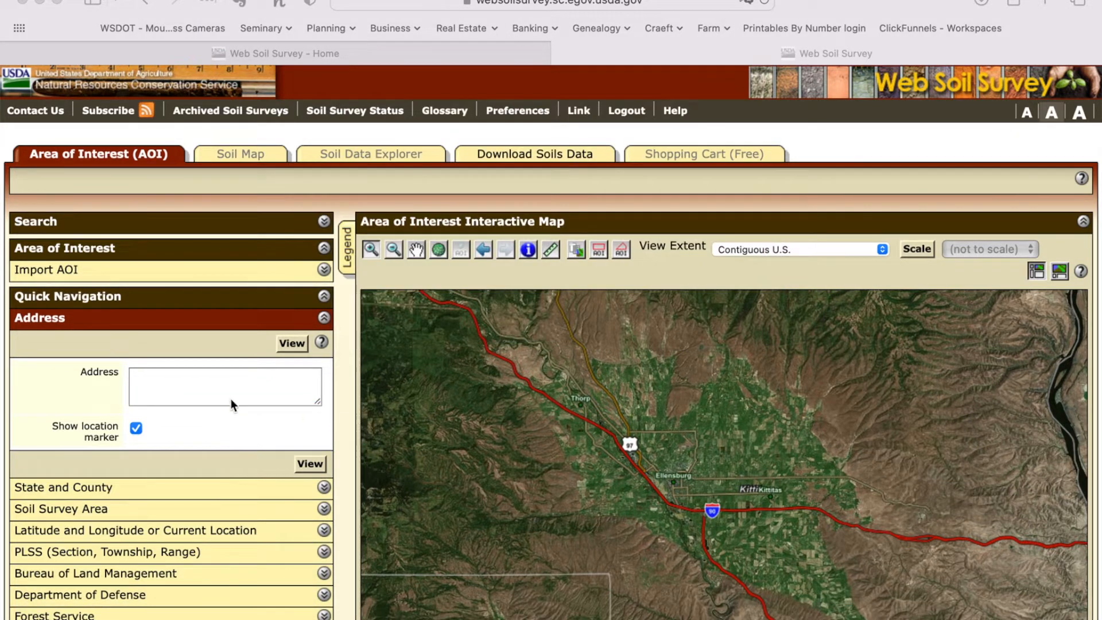
left_click(167, 376)
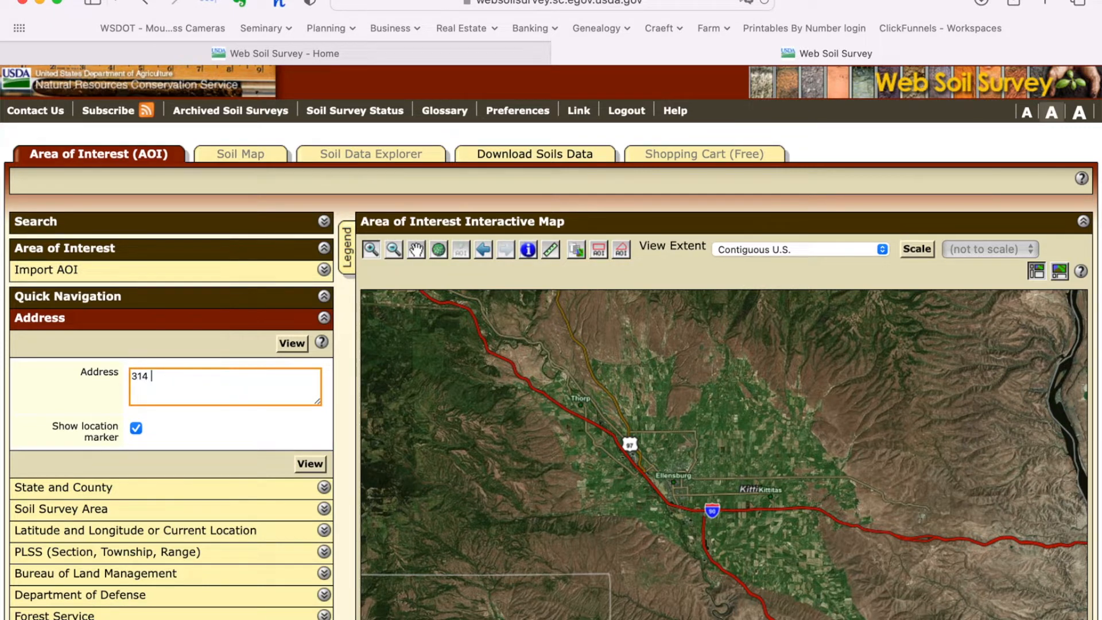
key("Return")
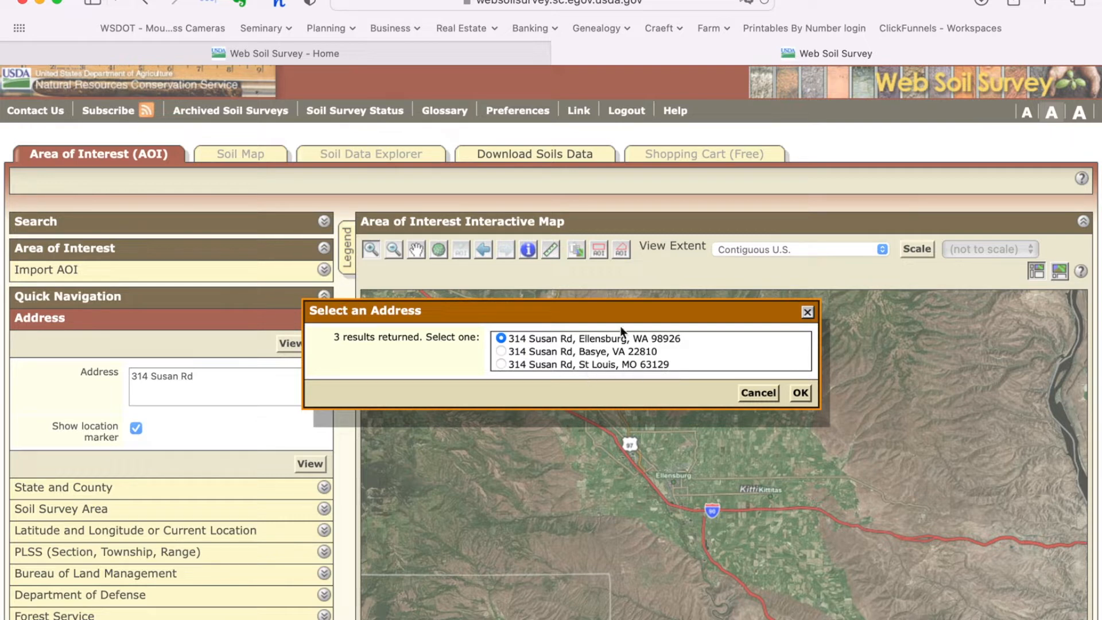
left_click(801, 392)
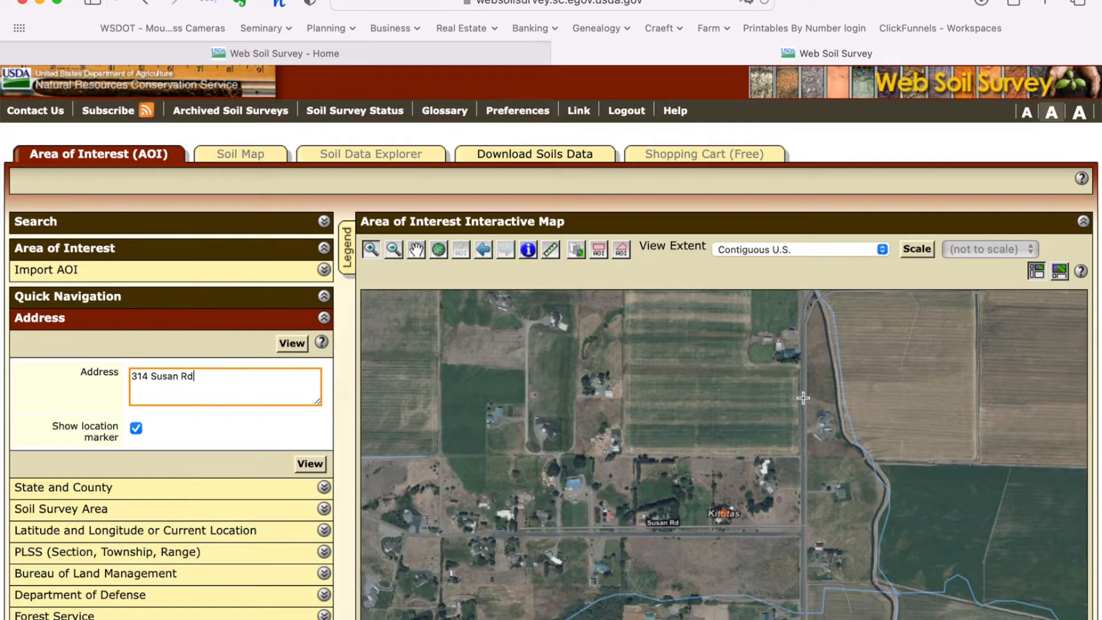
Step: Zoom in closer on the parcel, then zoom the map back out two steps
left_click_drag(766, 550, 770, 500)
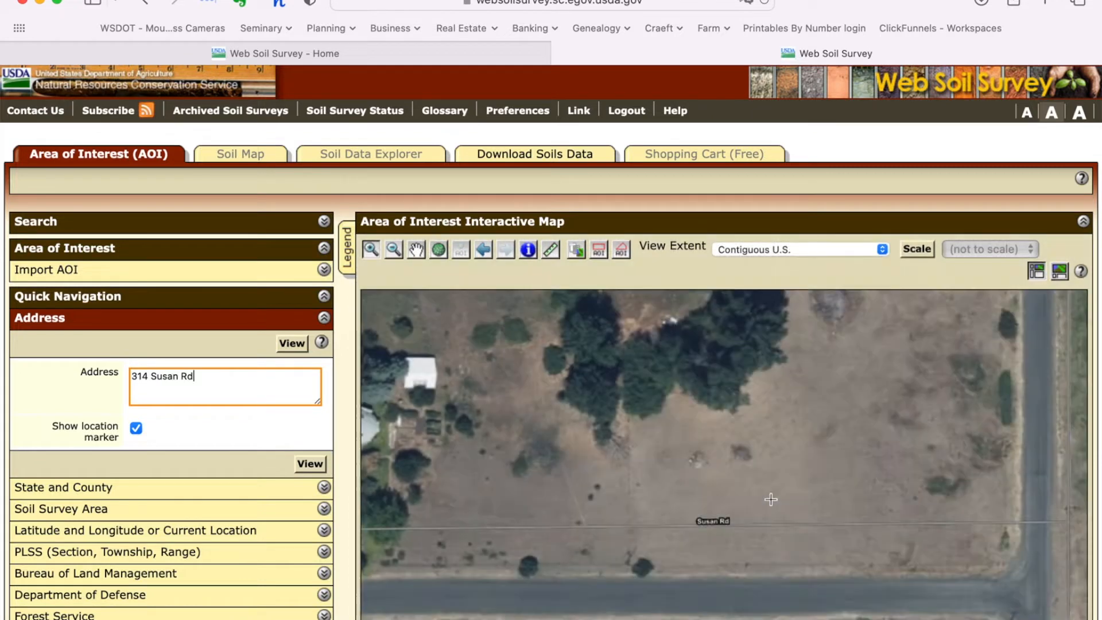
left_click(394, 251)
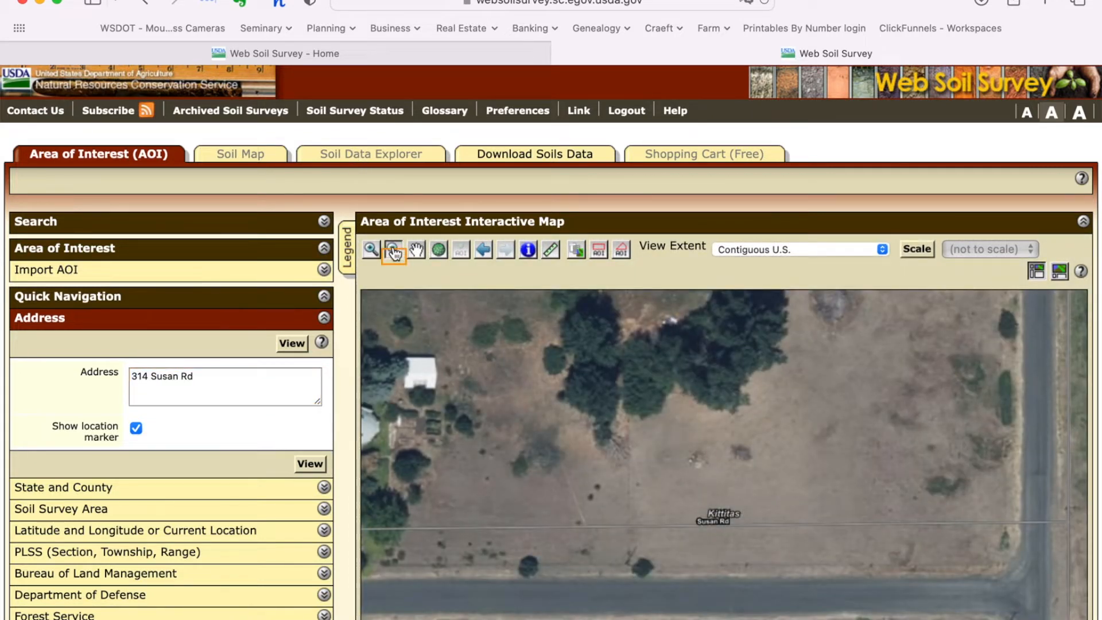
left_click(560, 370)
left_click(724, 470)
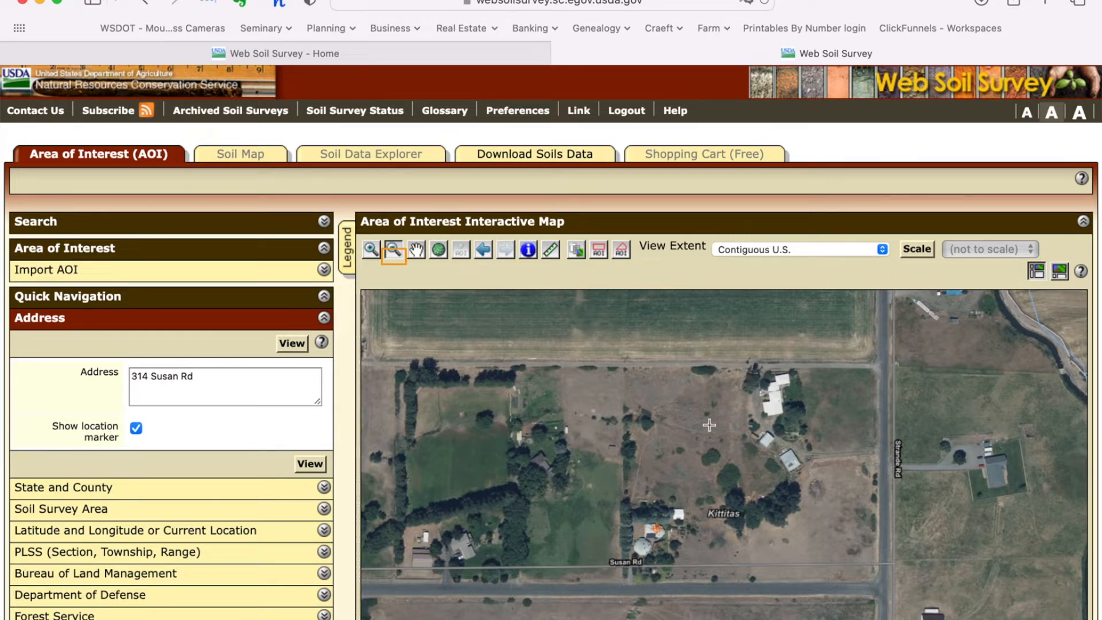
Step: Draw a four-corner AOI polygon over the parcel, creating a 4.15-acre area in WA637
left_click(622, 251)
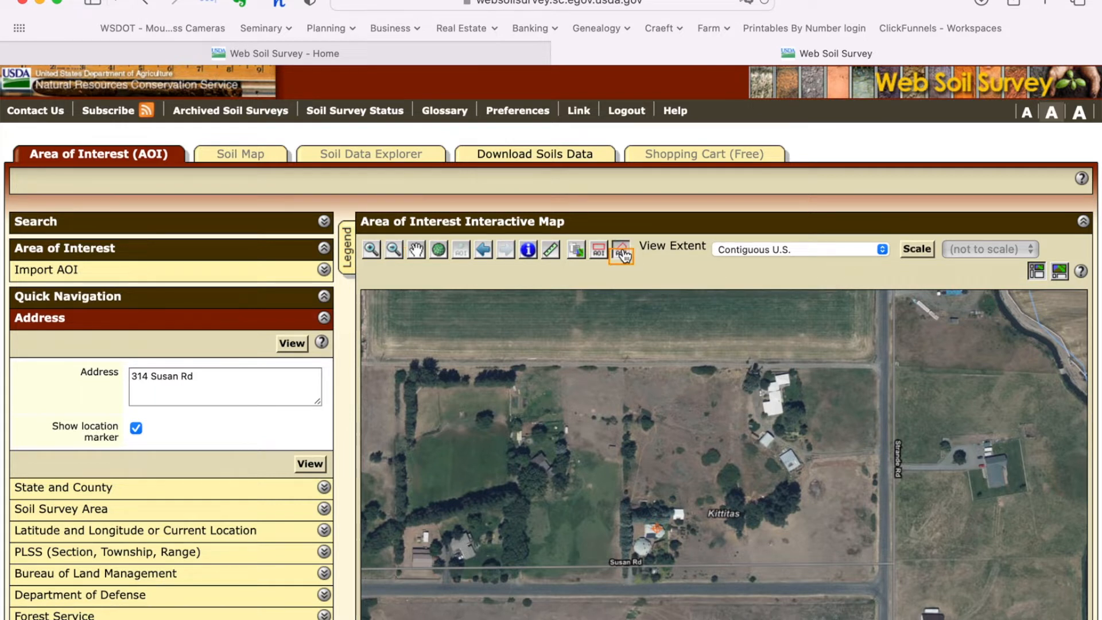
left_click(626, 370)
left_click(626, 584)
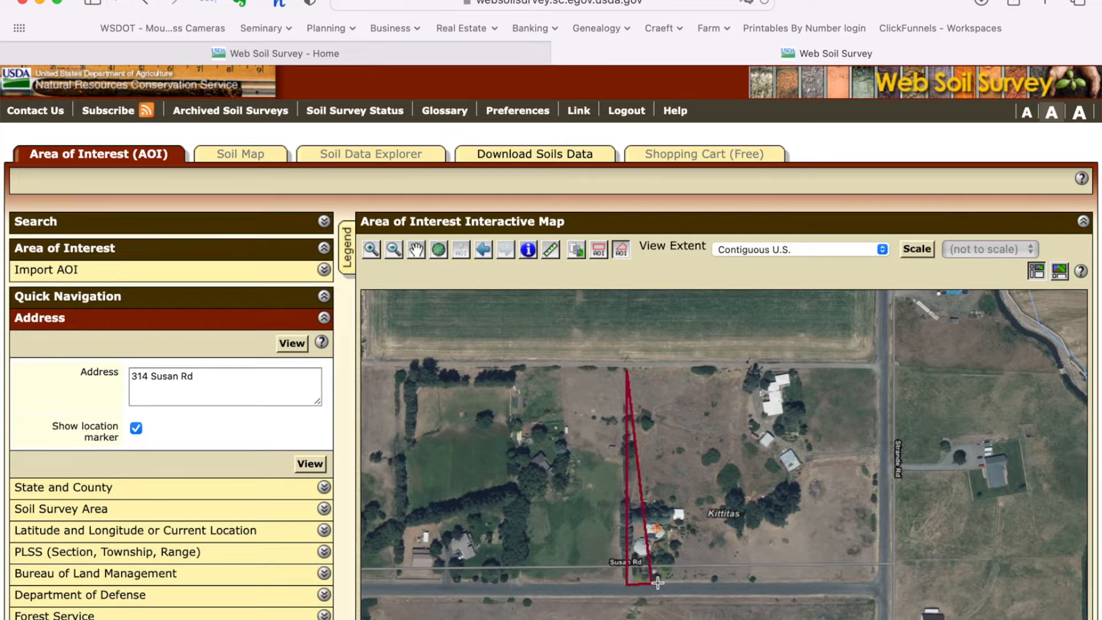
left_click(751, 582)
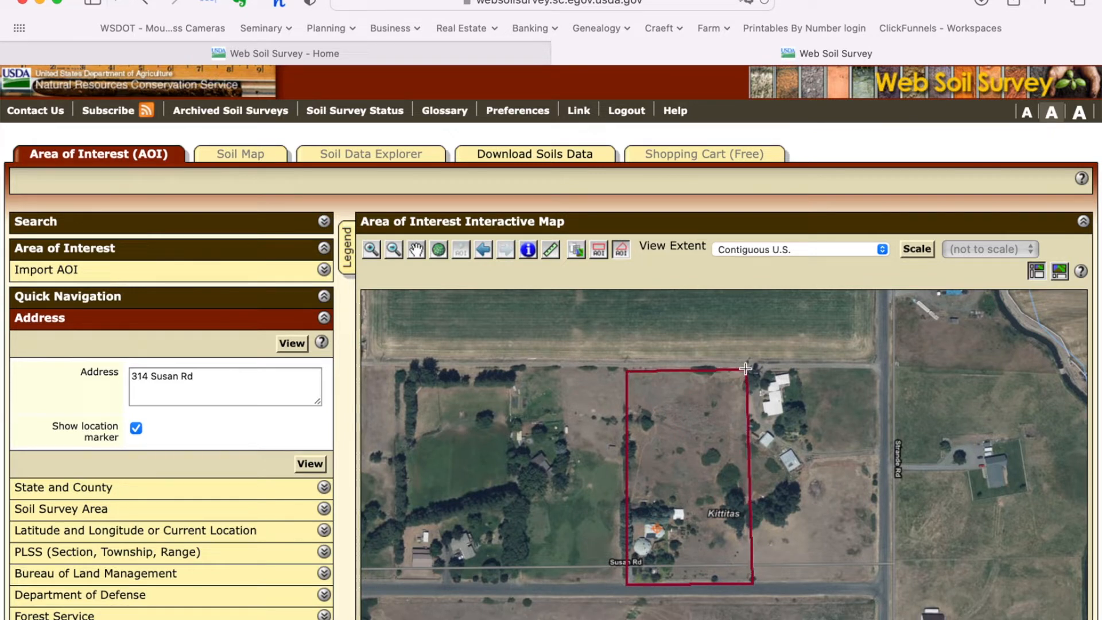
double_click(745, 369)
double_click(746, 368)
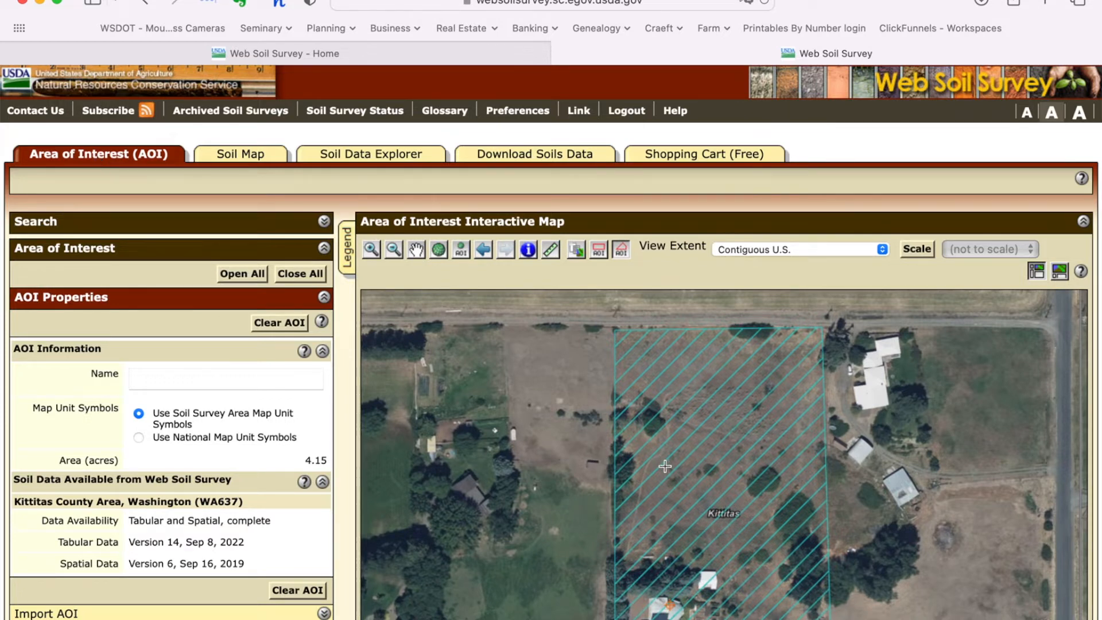
scroll(72, 501, "down", 5)
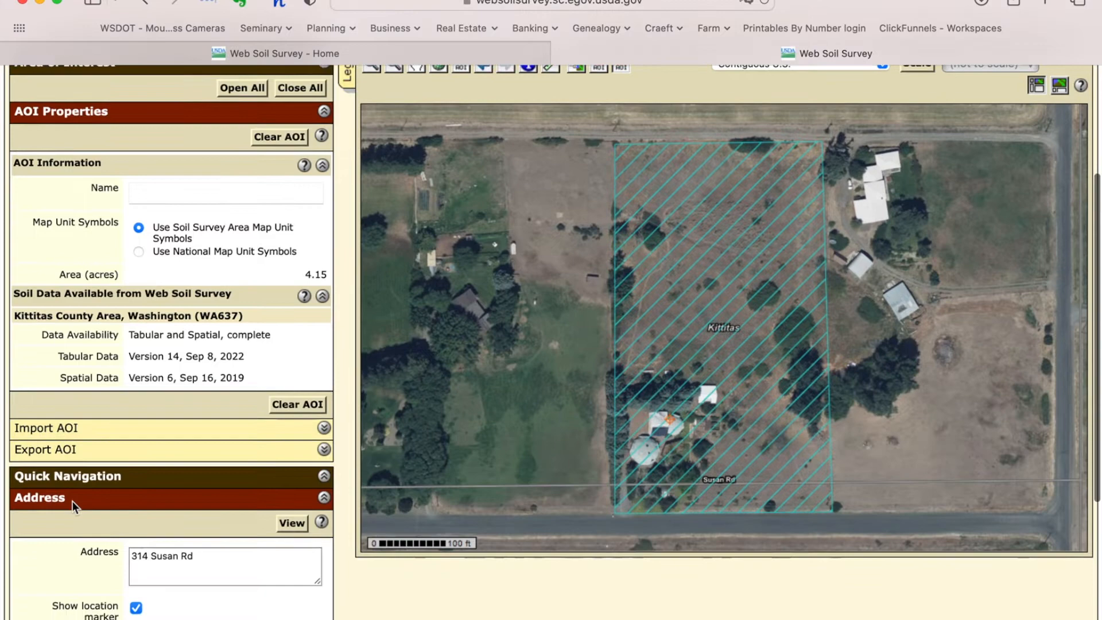
scroll(73, 501, "down", 8)
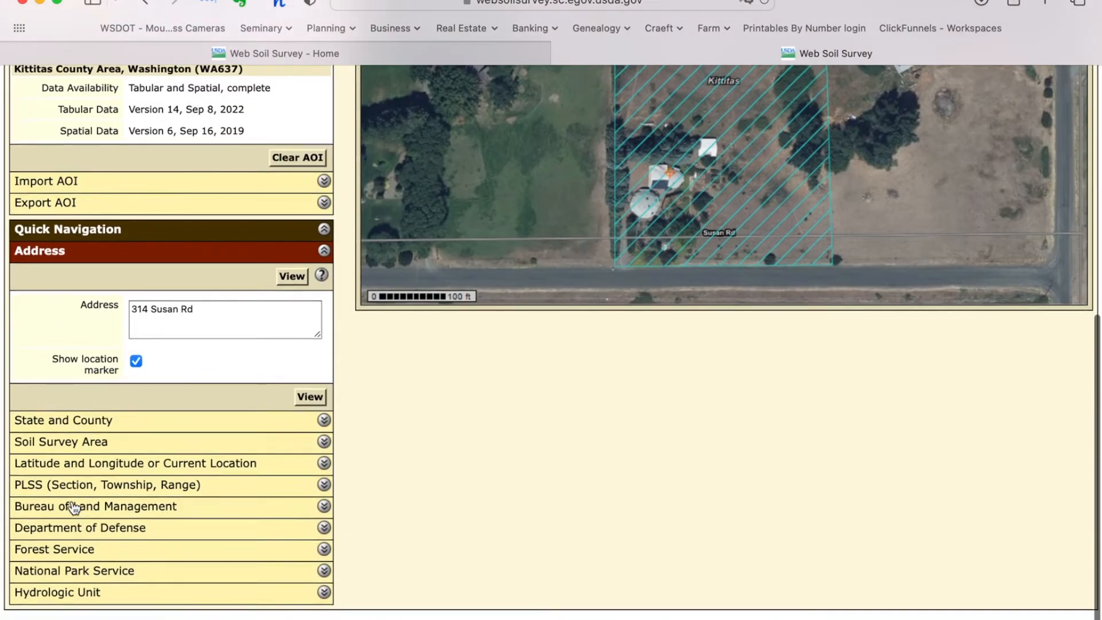
scroll(72, 508, "up", 13)
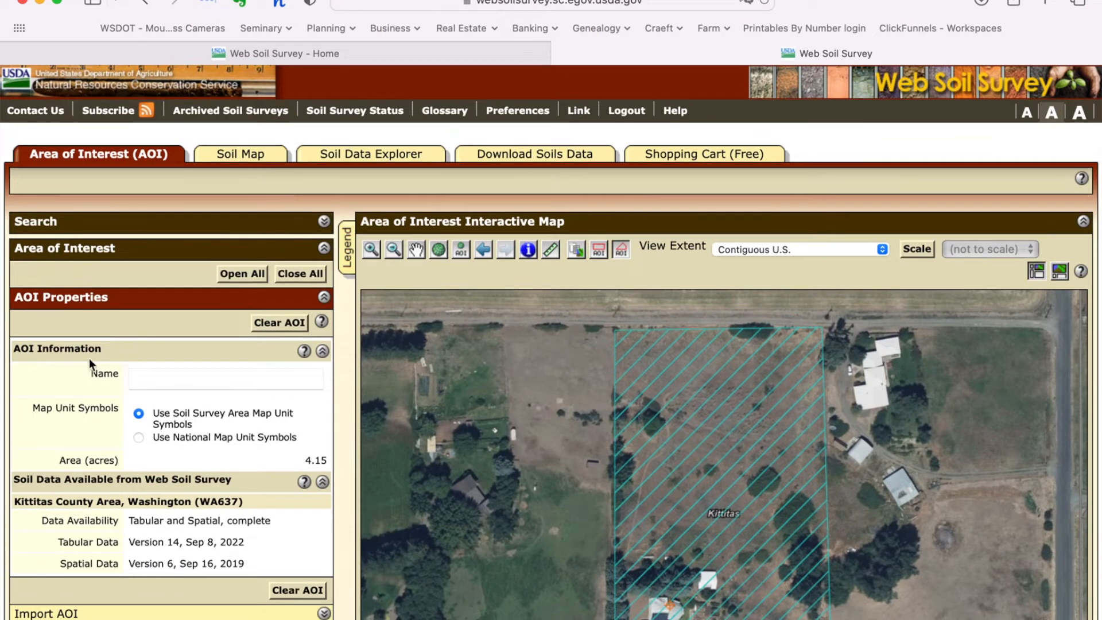
Step: Show the Soil Map, listing map unit 800, Brysill gravelly ashy loam, 2–5 percent slopes
left_click(259, 160)
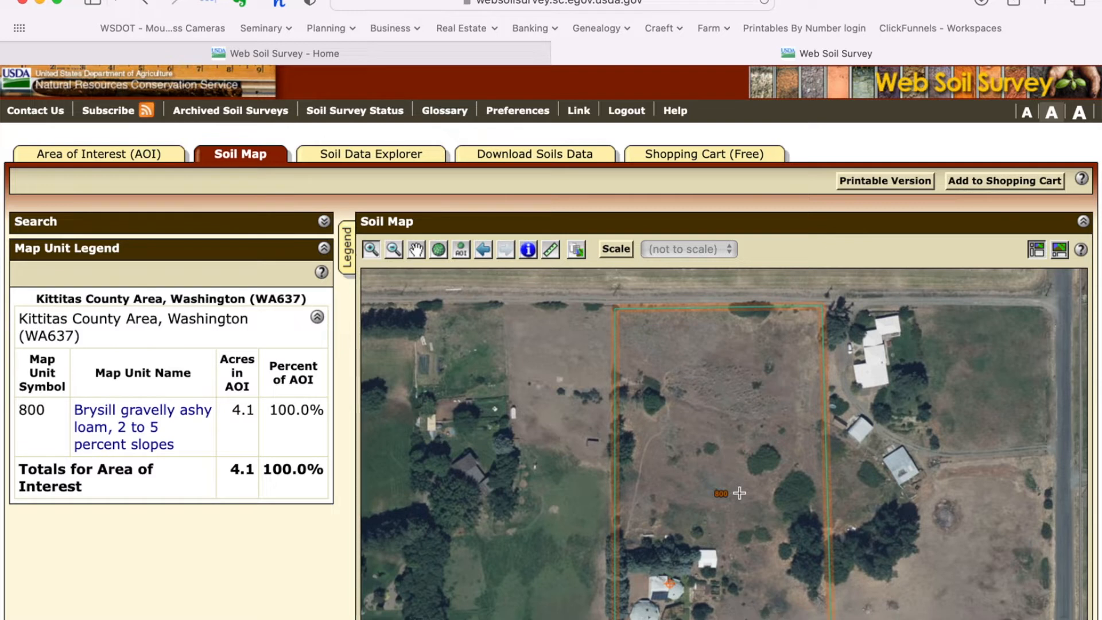
scroll(739, 493, "down", 3)
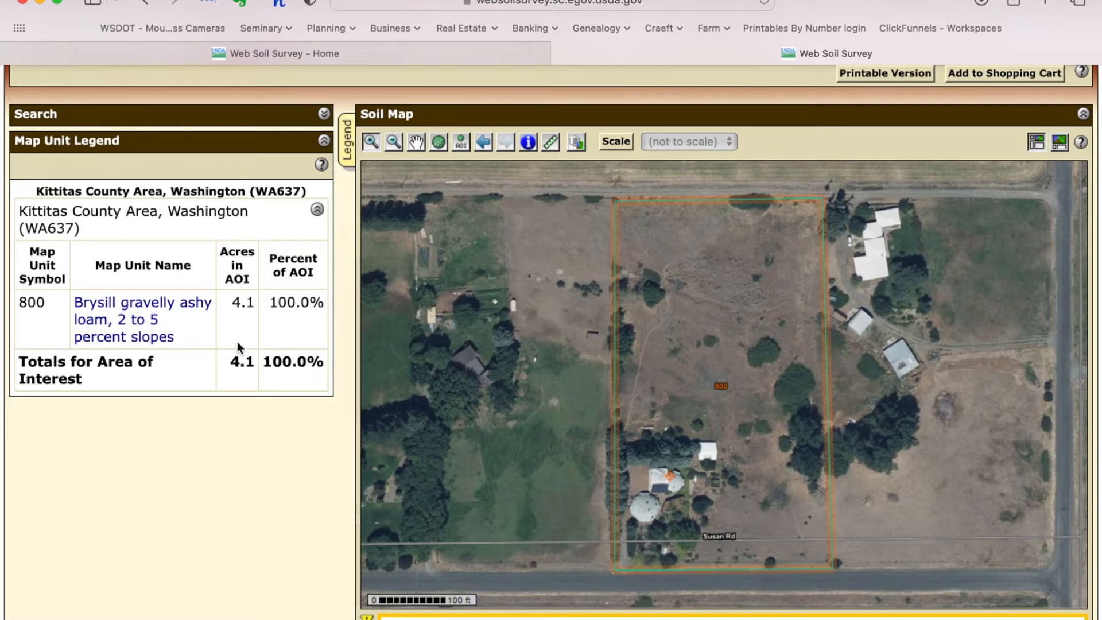
scroll(662, 274, "up", 3)
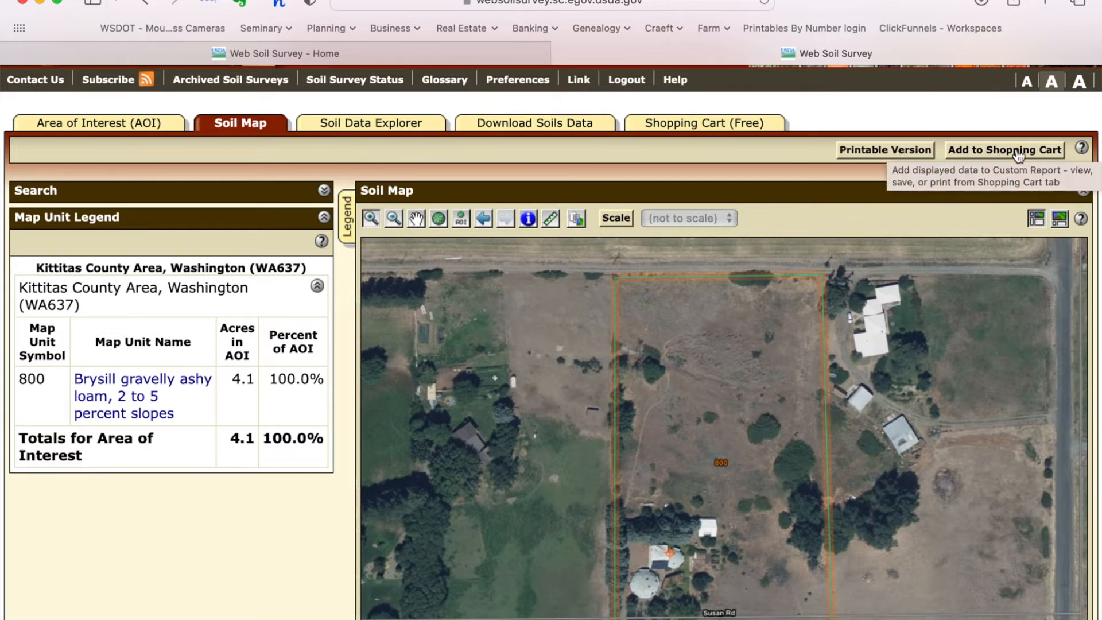
Step: Generate a printable soil map with the custom subtitle 'Ellensburg property'
left_click(894, 152)
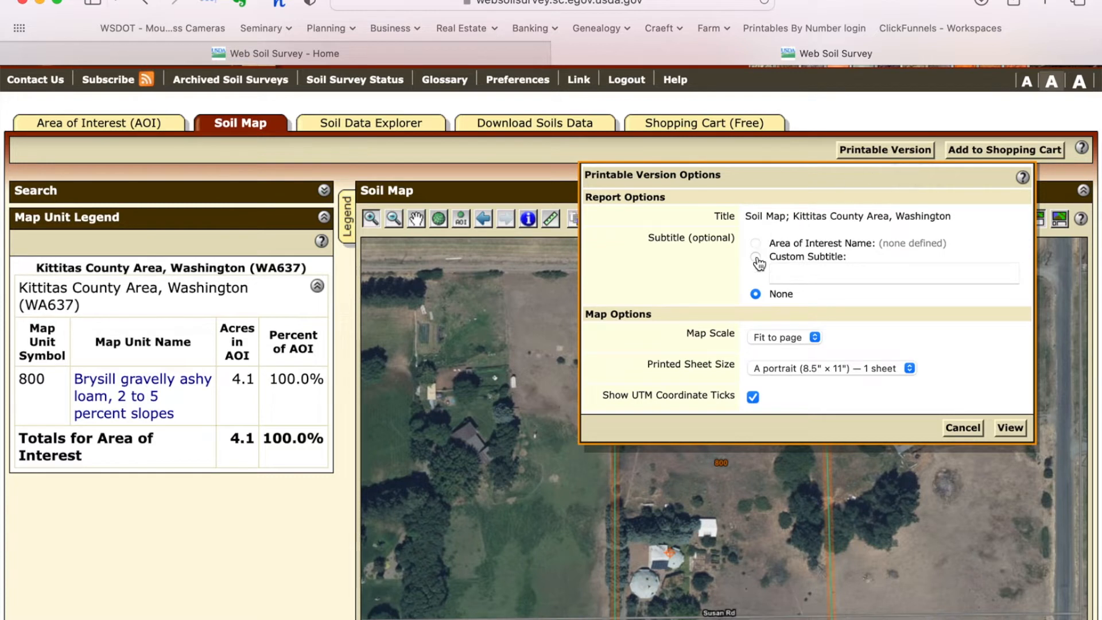
left_click(790, 275)
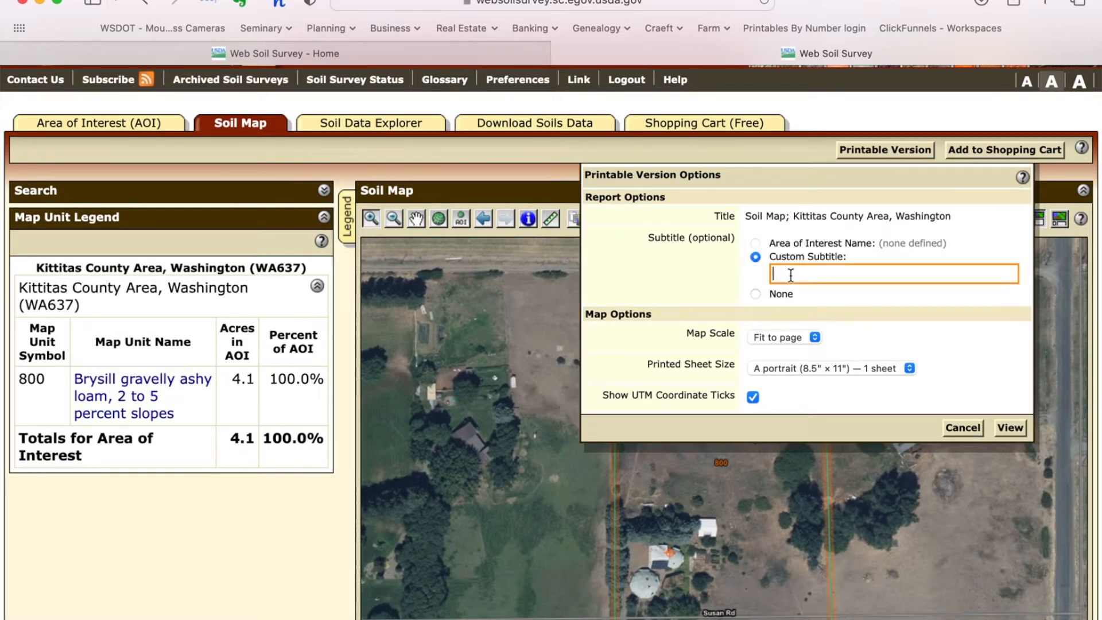
type("Ellensburg property")
left_click(1010, 428)
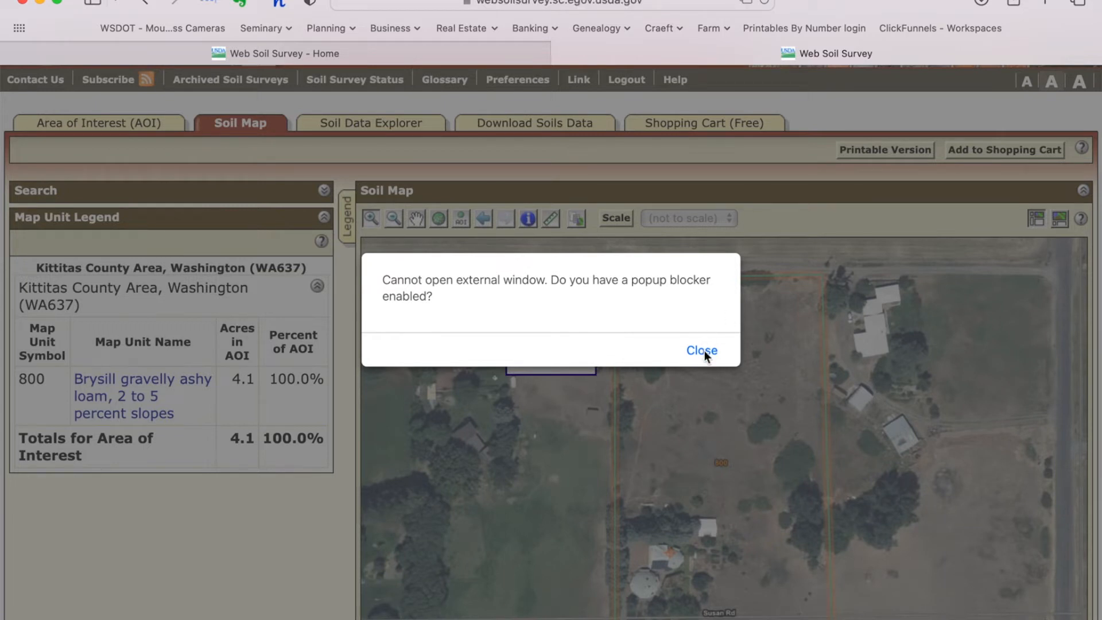
Step: Dismiss the popup-blocker alert and allow Safari's blocked report window
left_click(703, 350)
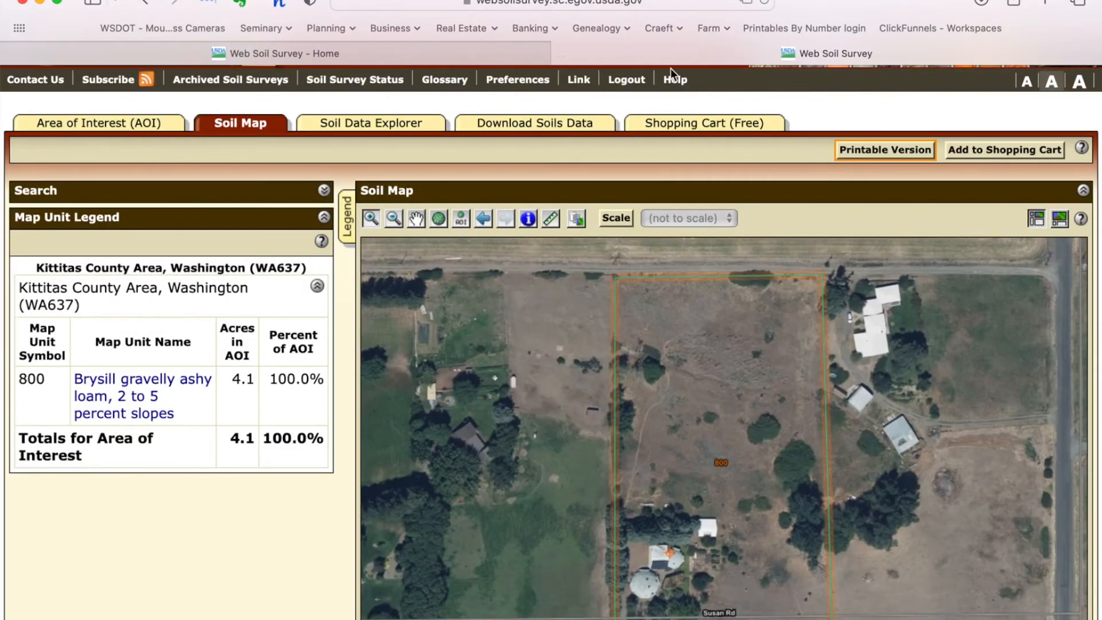
left_click(747, 3)
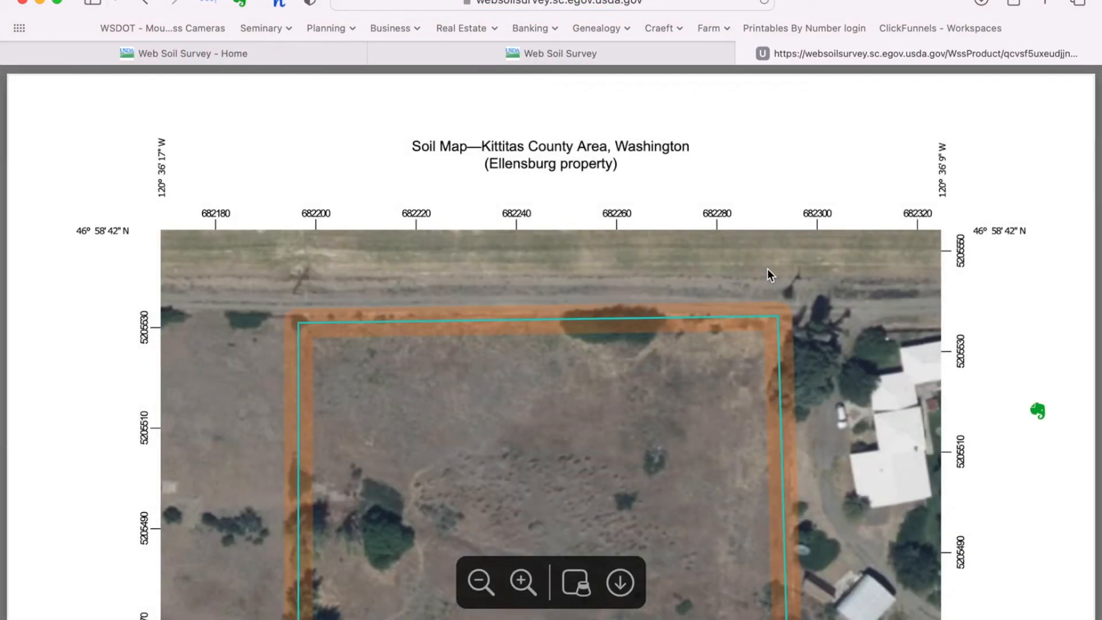
Step: Scroll through the PDF report's soil map, map legend and Map Unit Legend pages
scroll(711, 346, "down", 5)
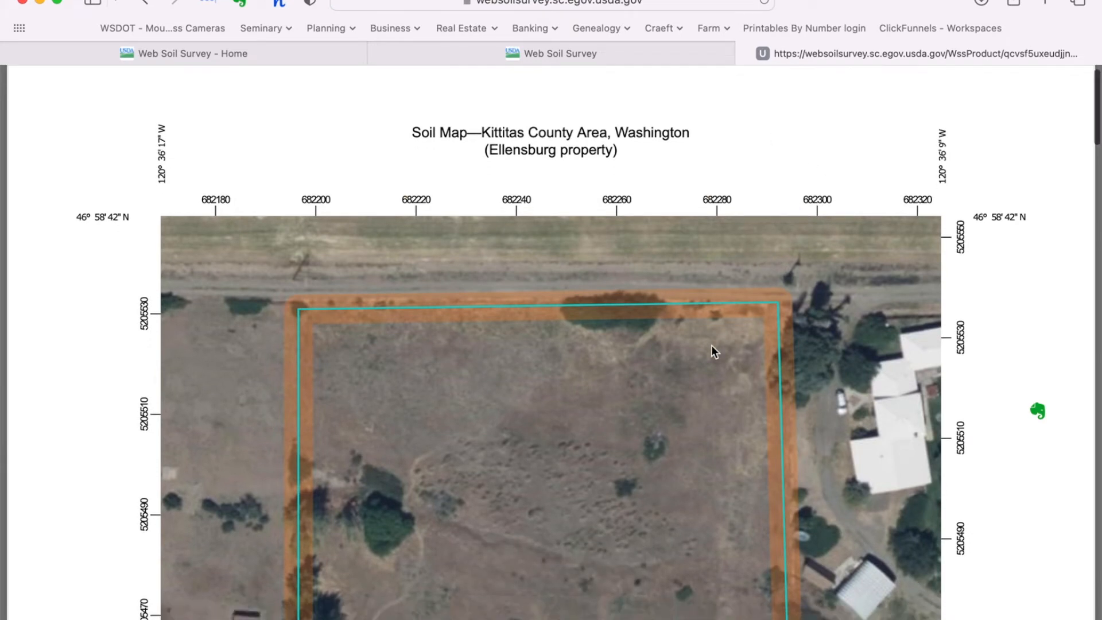
scroll(711, 346, "down", 10)
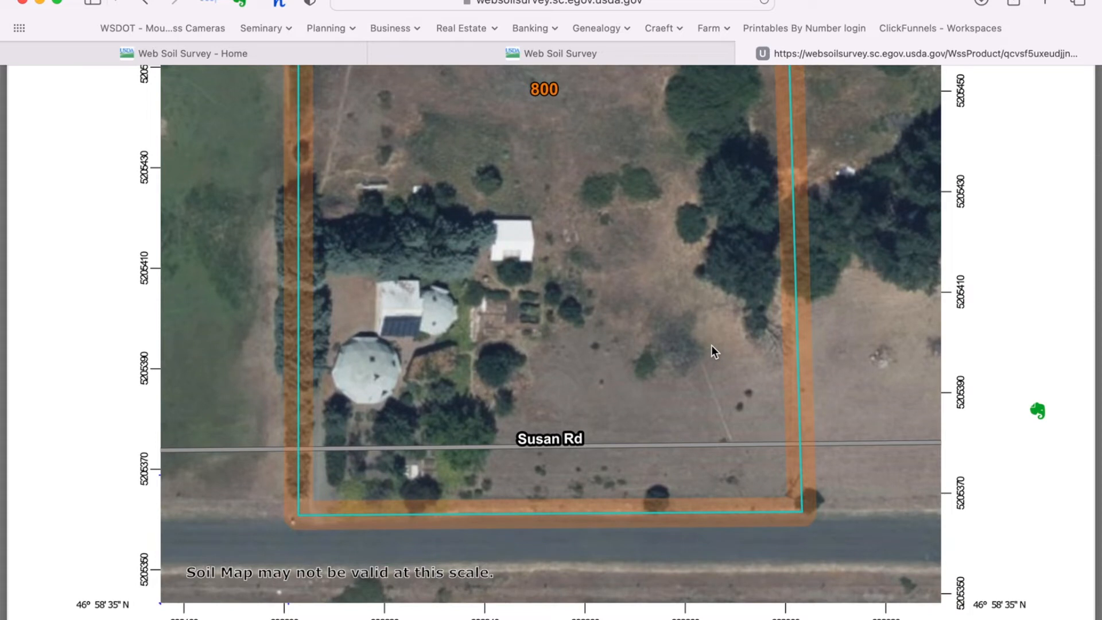
scroll(711, 346, "down", 8)
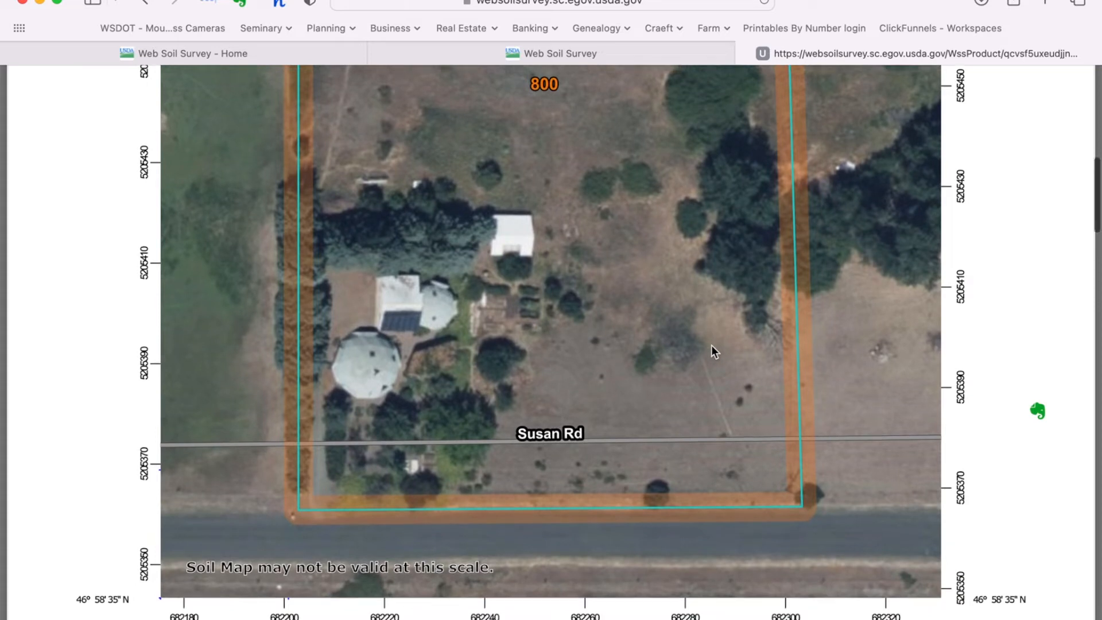
scroll(712, 346, "down", 2)
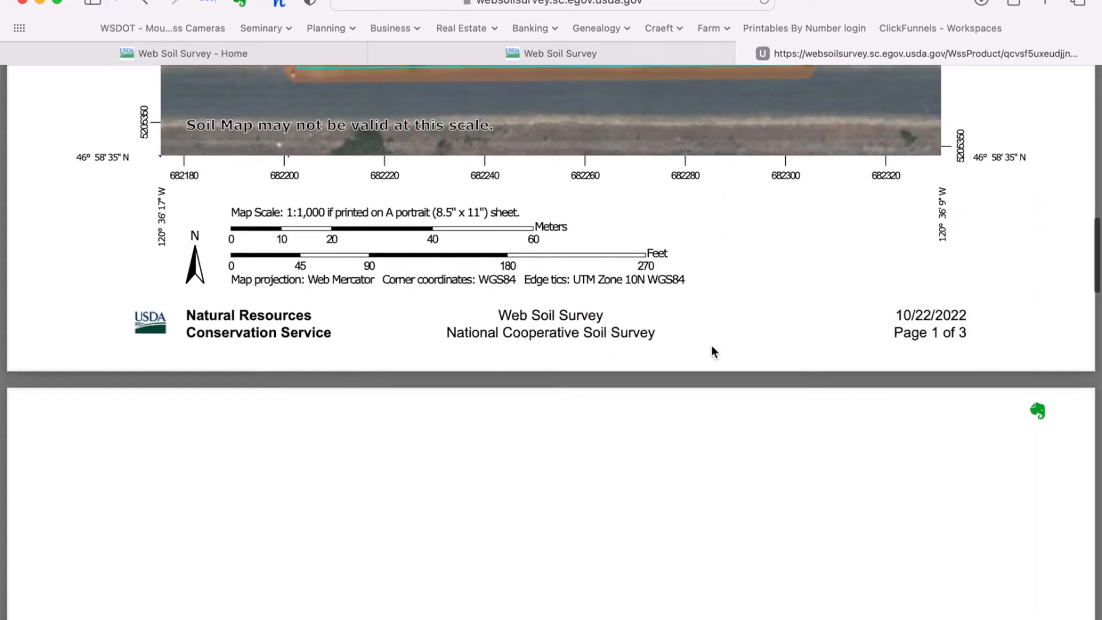
scroll(766, 316, "down", 9)
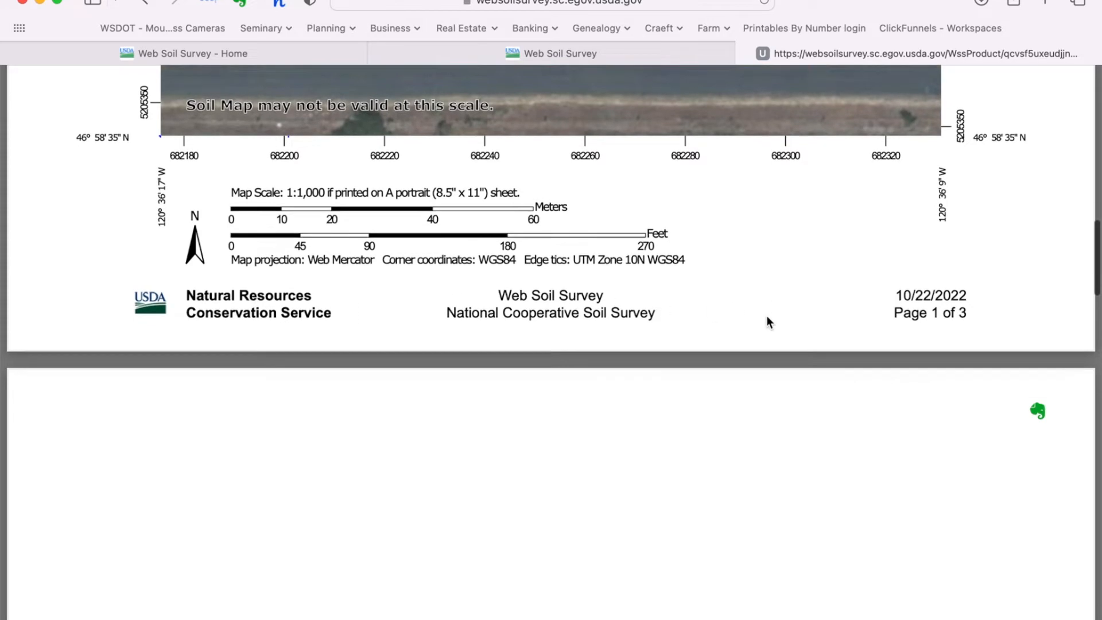
scroll(768, 320, "down", 5)
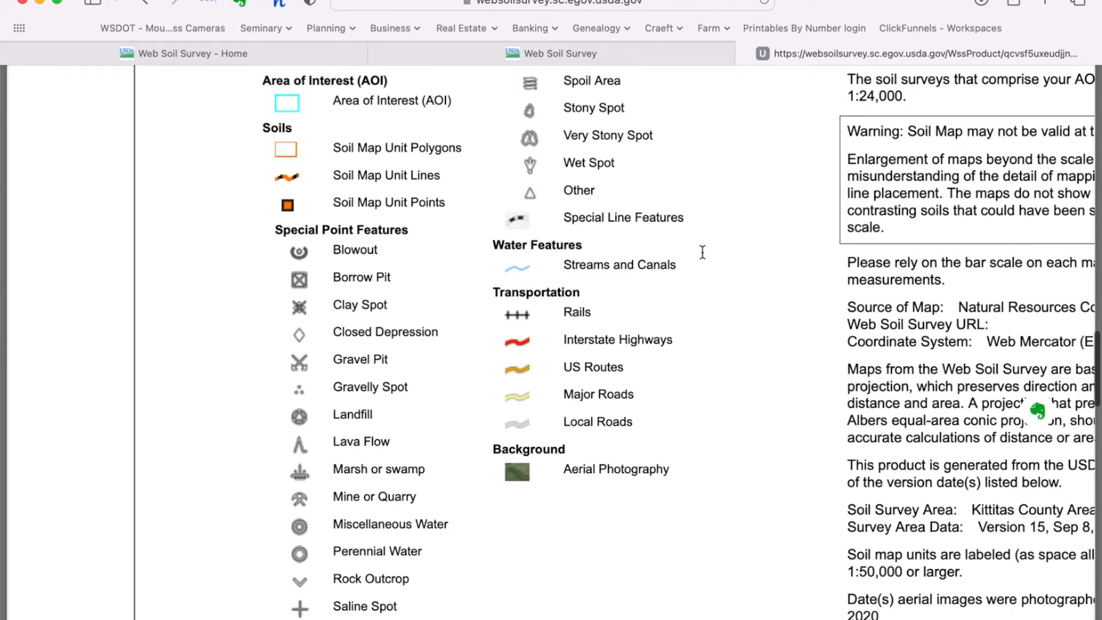
scroll(702, 250, "up", 2)
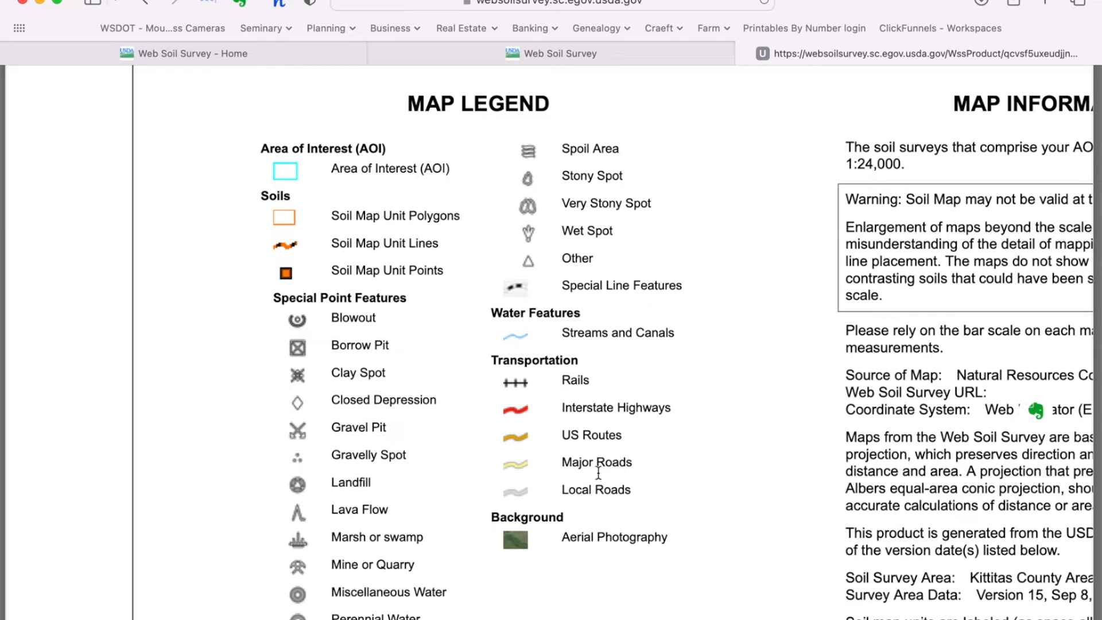
scroll(680, 469, "right", 1)
scroll(680, 469, "left", 1)
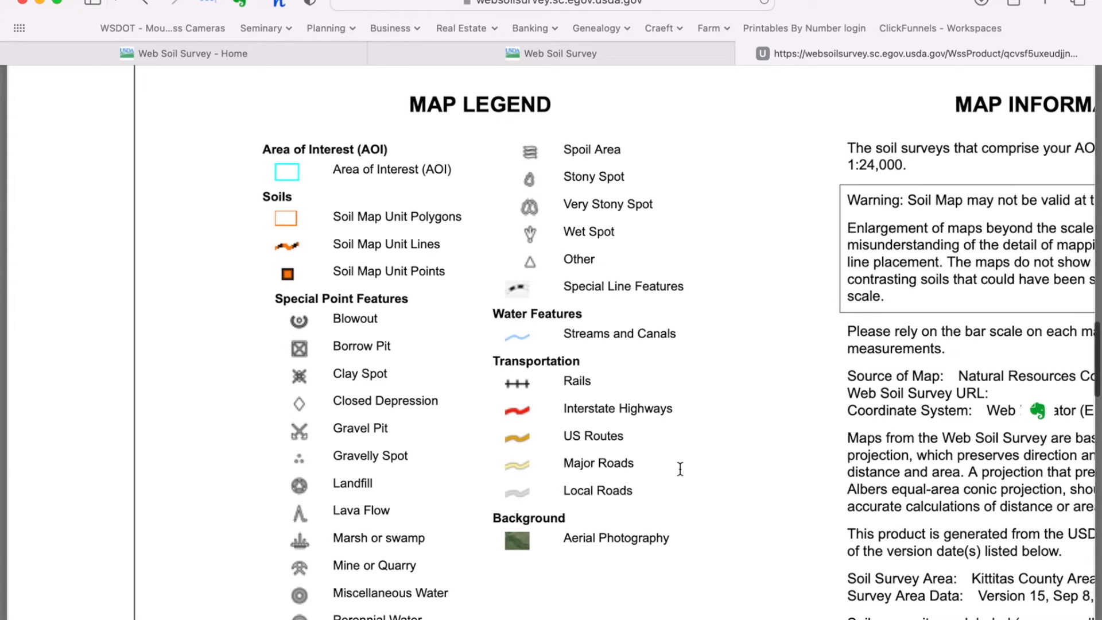
mouse_move(574, 548)
scroll(813, 420, "down", 1)
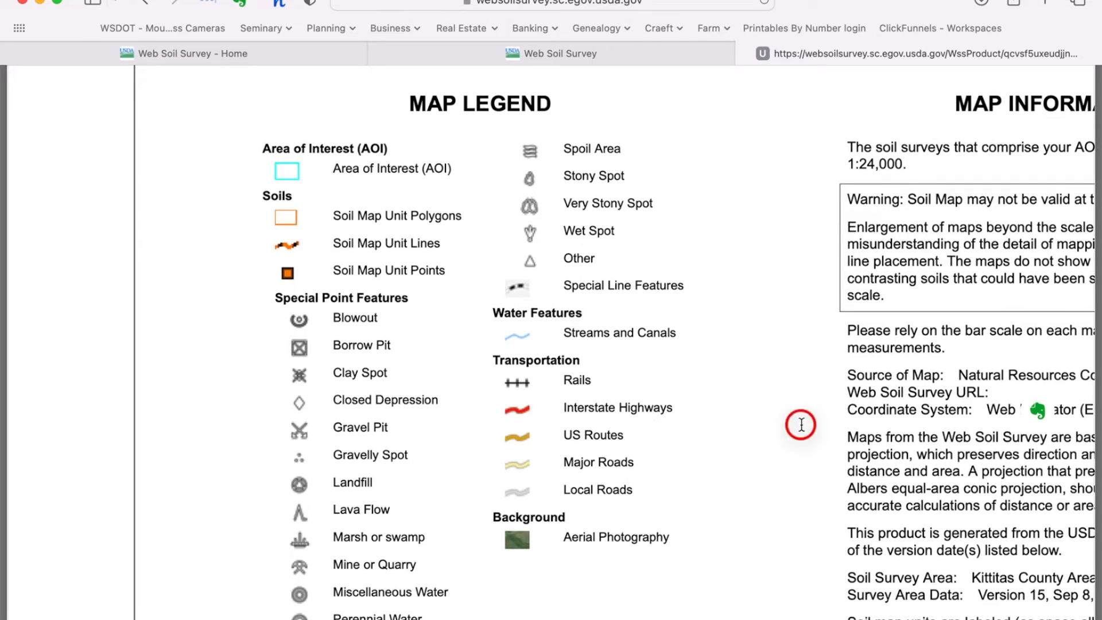
scroll(638, 445, "right", 2)
scroll(638, 445, "left", 2)
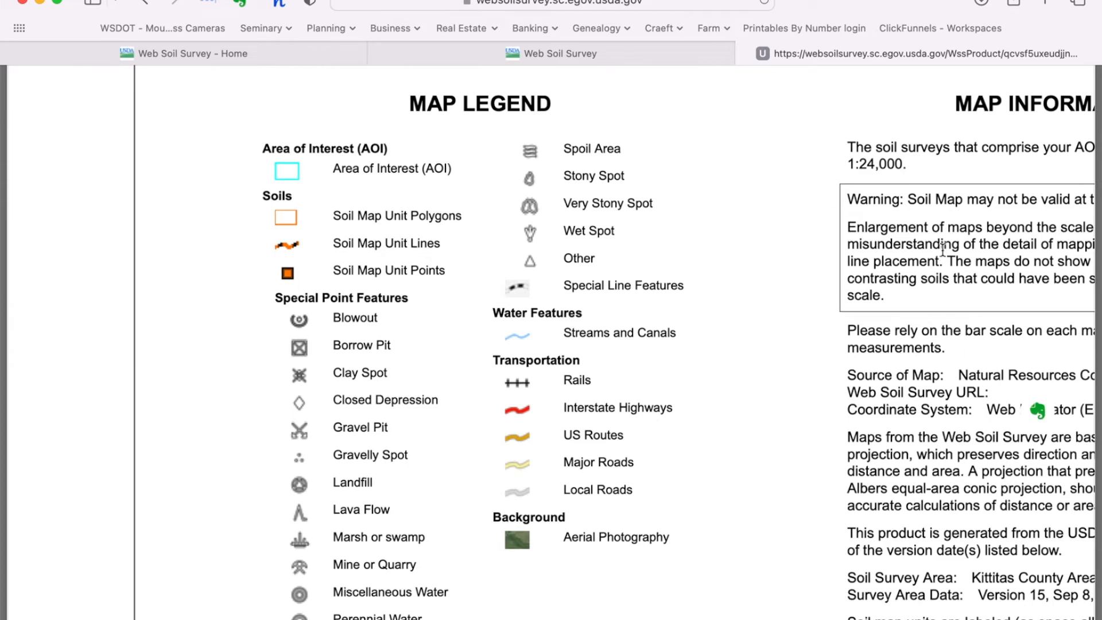
scroll(895, 487, "down", 1)
scroll(896, 487, "down", 10)
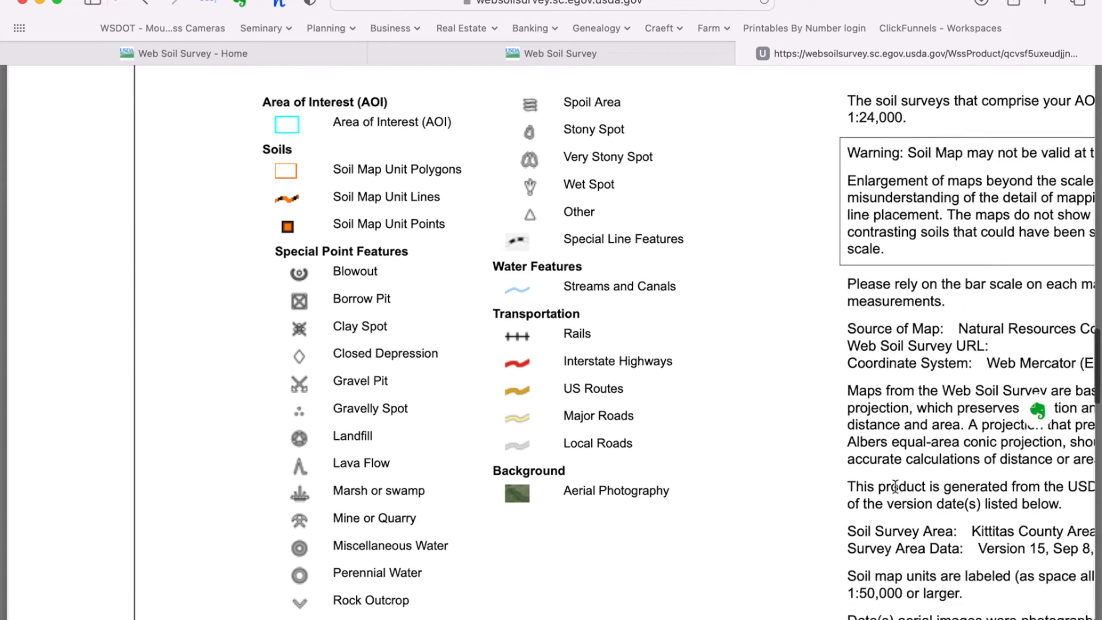
scroll(896, 487, "down", 9)
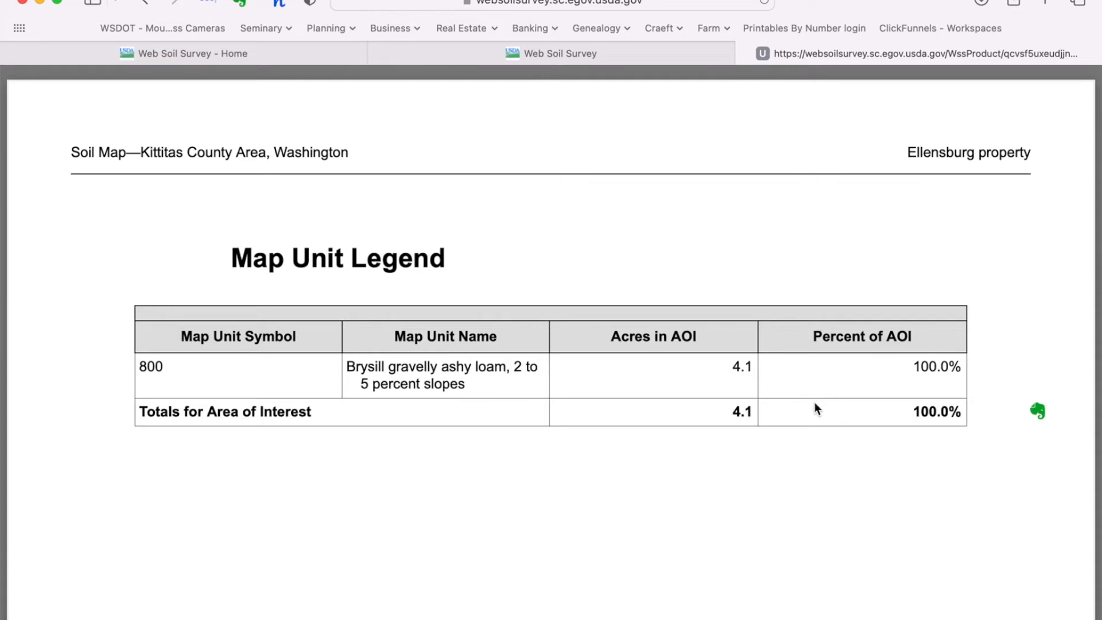
Step: Scroll back to the top of the 'Ellensburg property' Soil Map PDF and close it
scroll(814, 402, "up", 2)
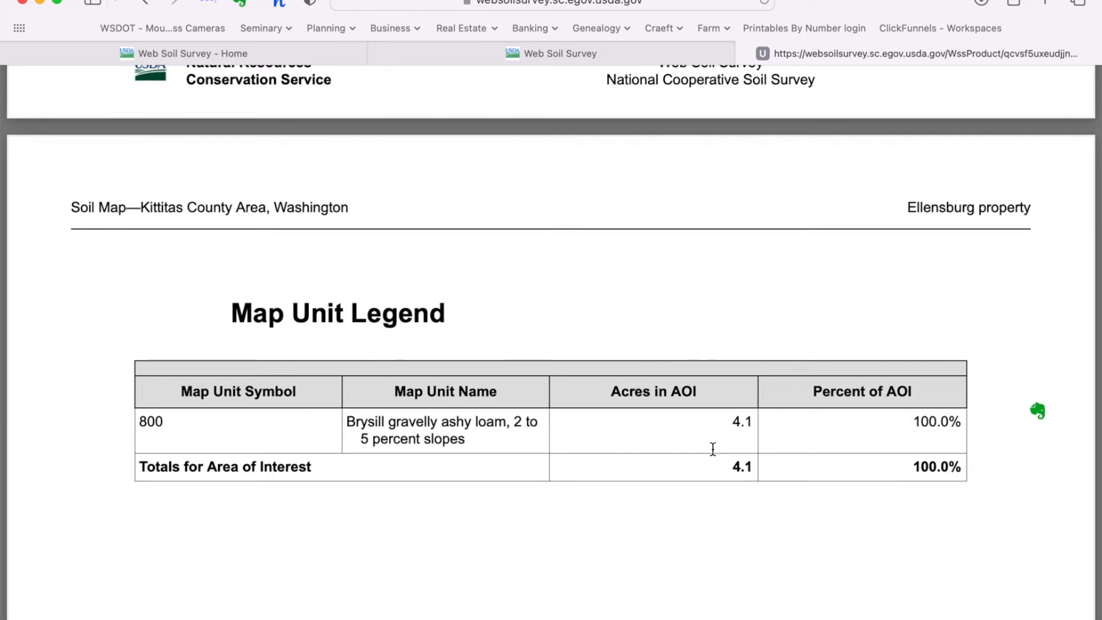
scroll(713, 449, "up", 8)
scroll(713, 449, "up", 15)
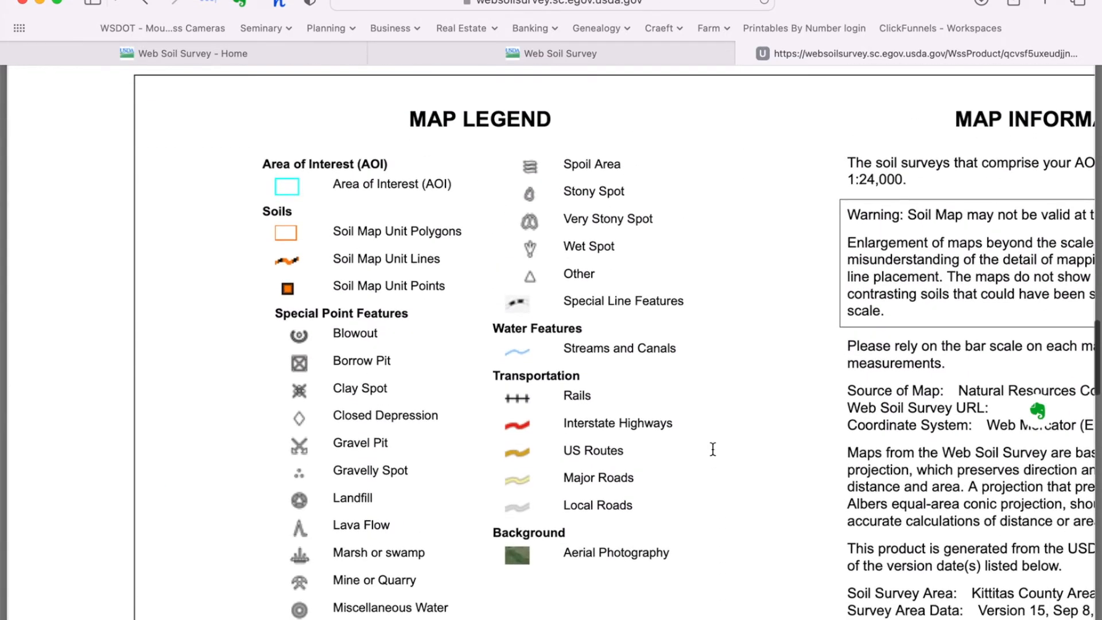
scroll(713, 449, "up", 10)
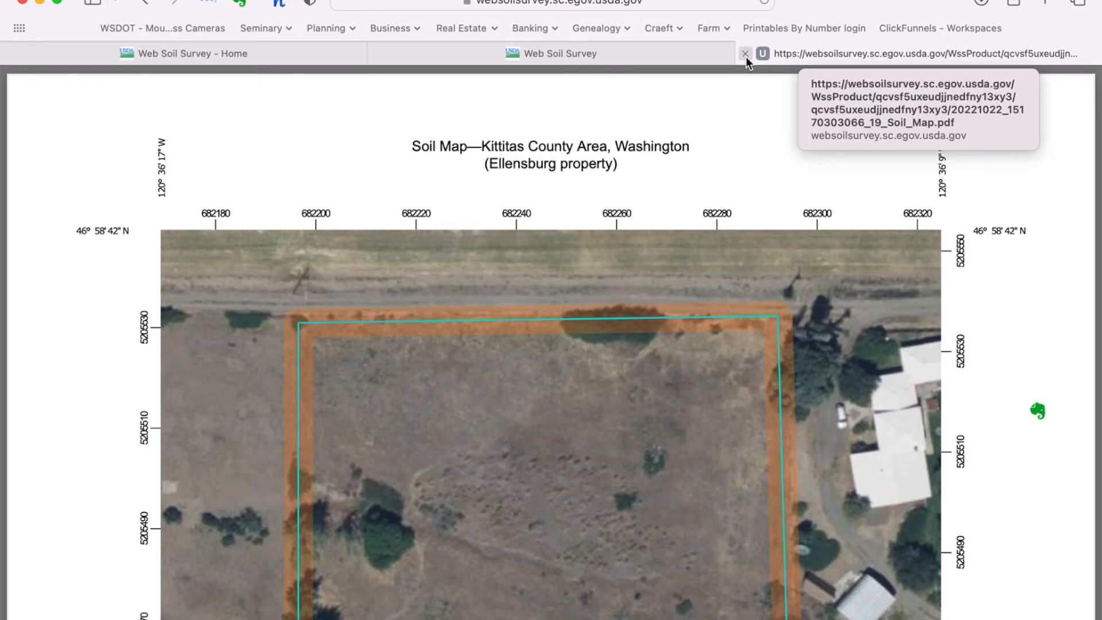
left_click(746, 53)
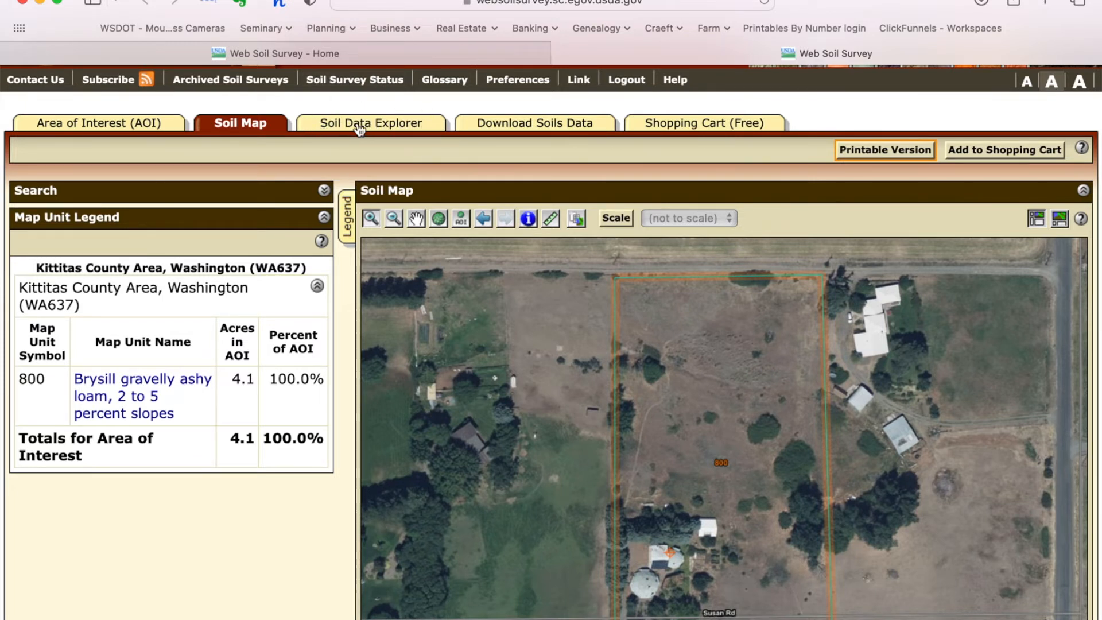
Step: Switch to Soil Data Explorer to show the Suitabilities and Limitations ratings categories
left_click(390, 127)
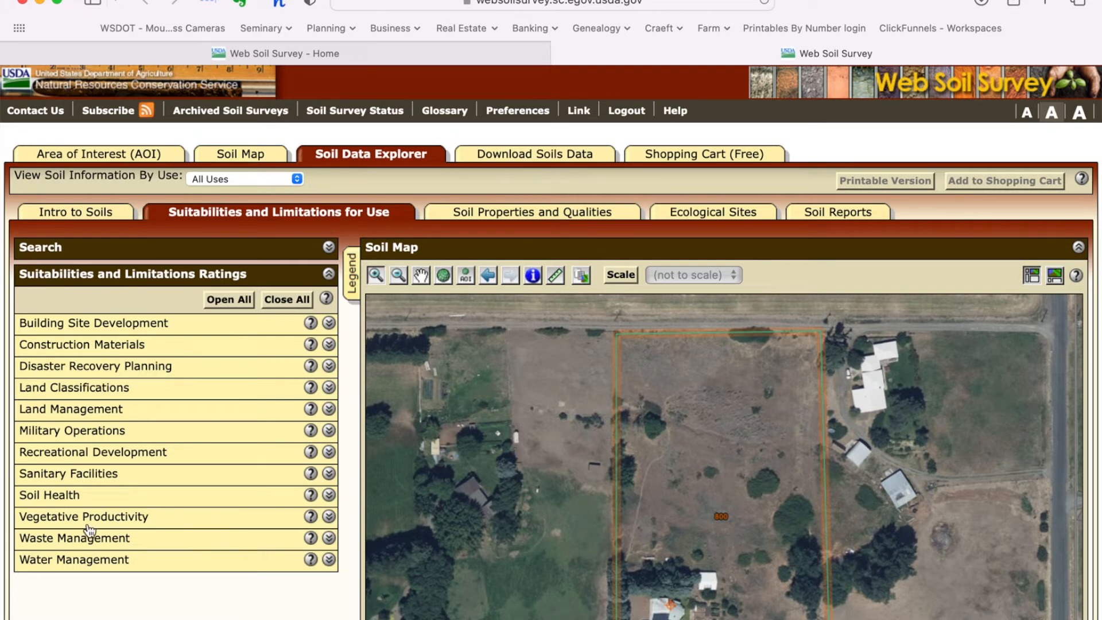
Step: Expand Vegetative Productivity to list ratings from Crop Productivity Index to Yields of Non-Irrigated Crops
left_click(329, 517)
Step: View the Range Production (Normal Year) rating: map unit 800 yields 638 lb/acre/year over 4.1 acres
scroll(331, 520, "down", 10)
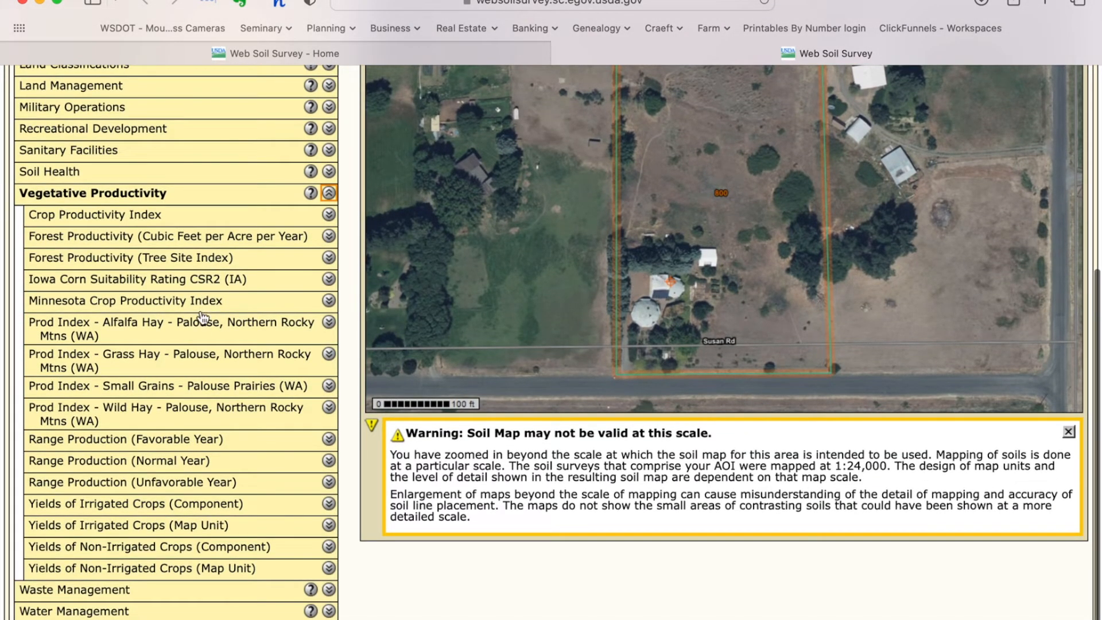
scroll(201, 317, "up", 1)
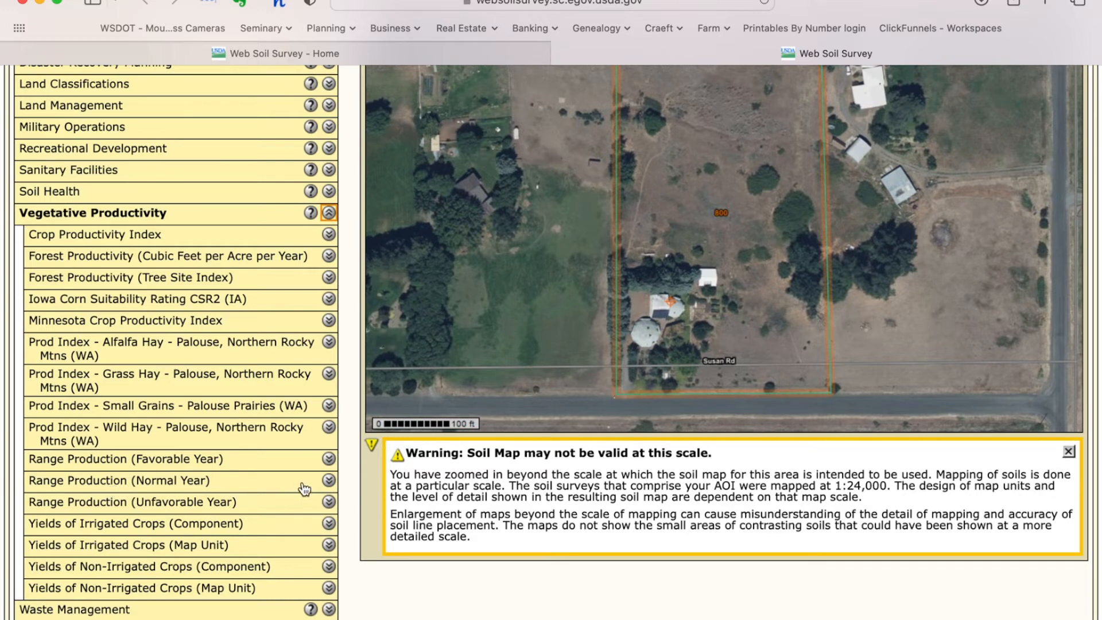
left_click(329, 481)
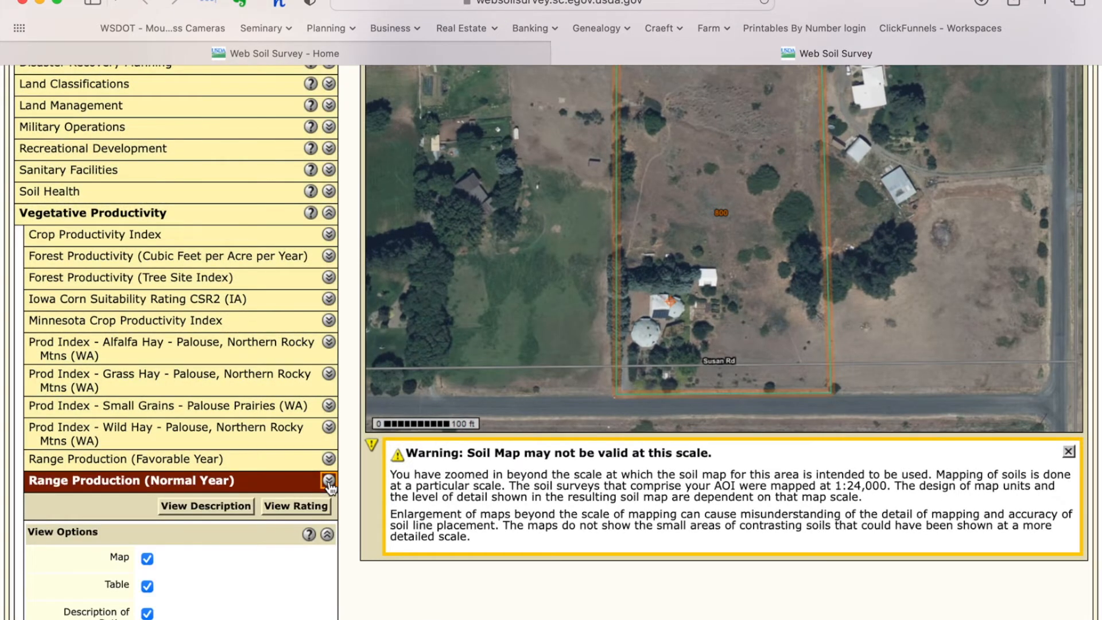
scroll(330, 487, "down", 5)
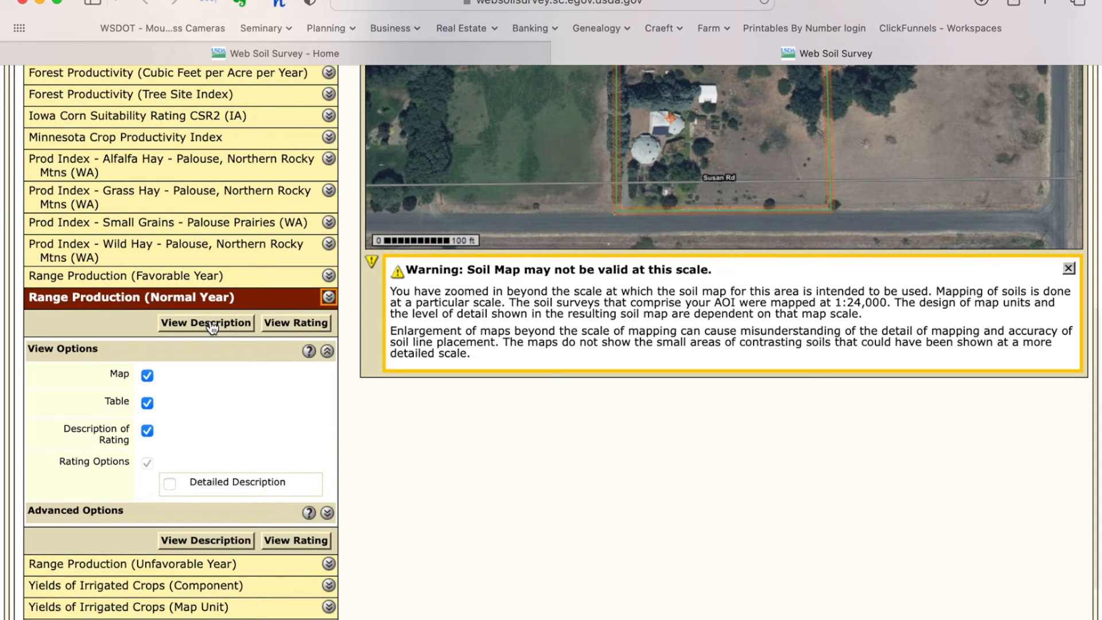
left_click(303, 326)
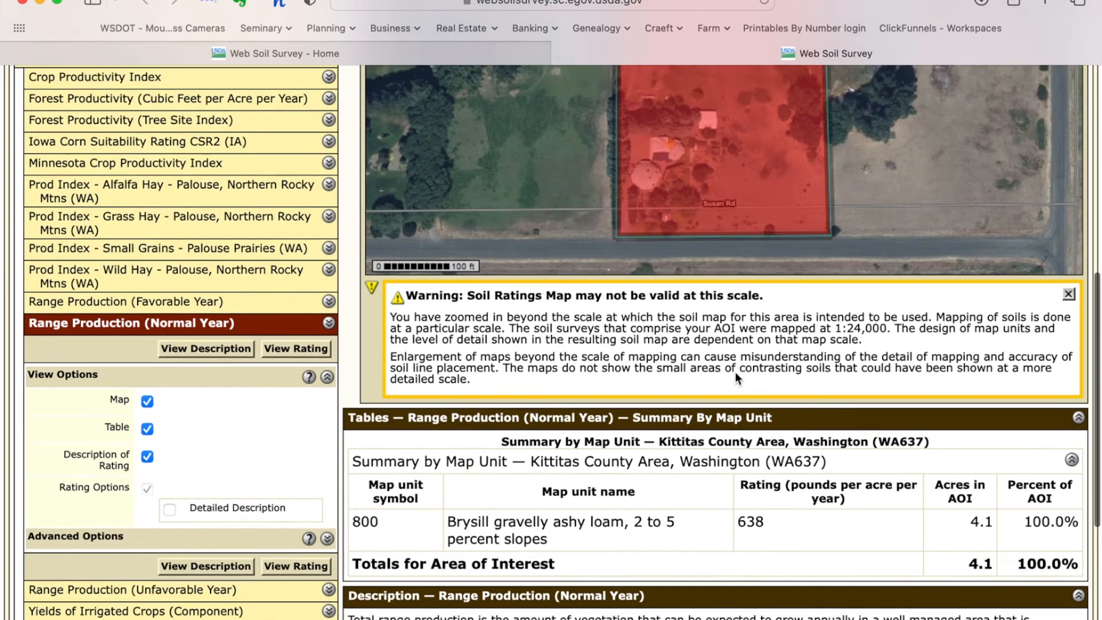
scroll(736, 372, "up", 5)
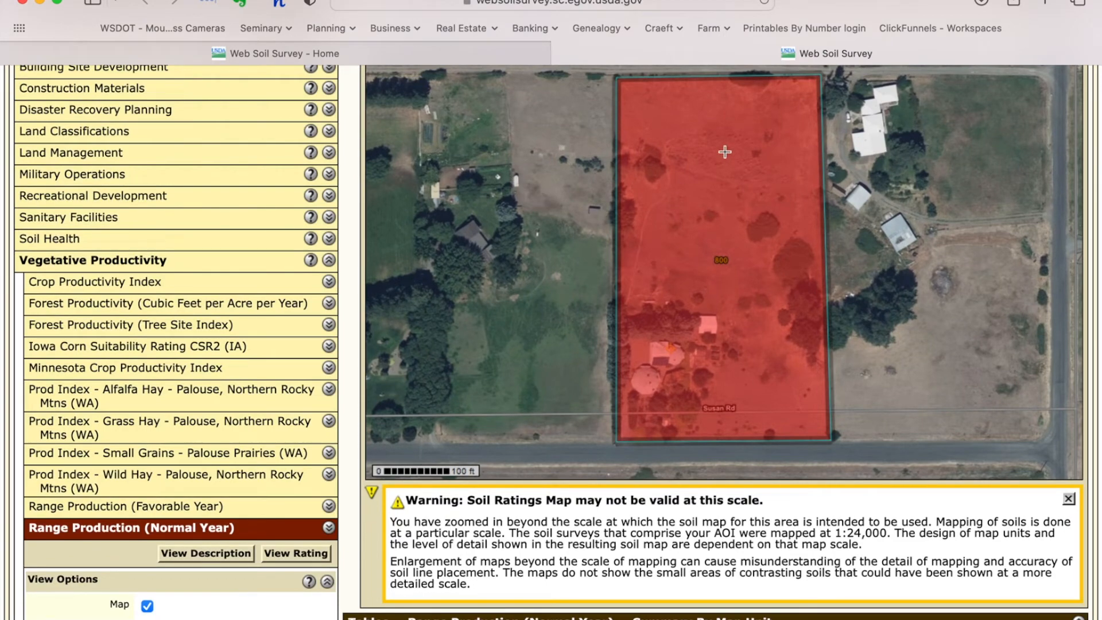
scroll(749, 322, "down", 3)
scroll(749, 322, "down", 4)
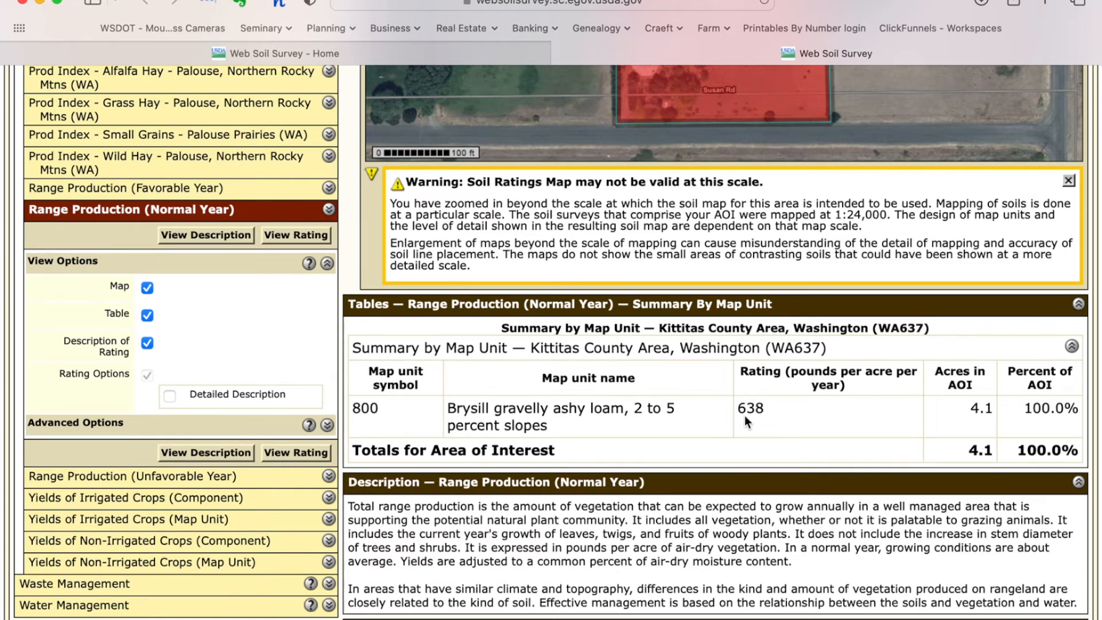
scroll(785, 413, "down", 2)
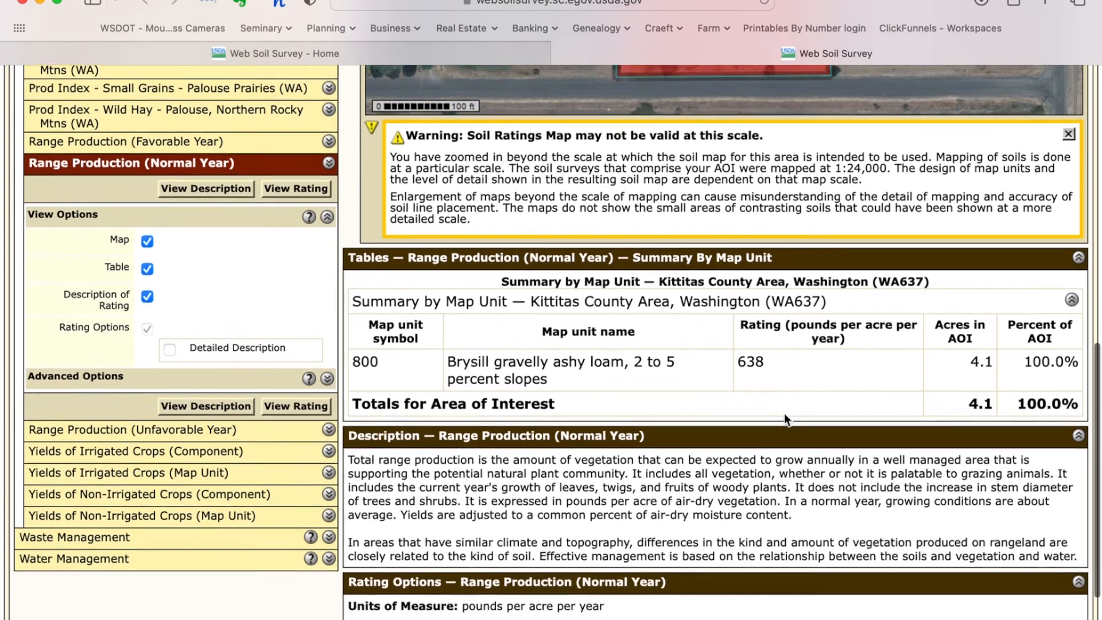
scroll(786, 420, "up", 1)
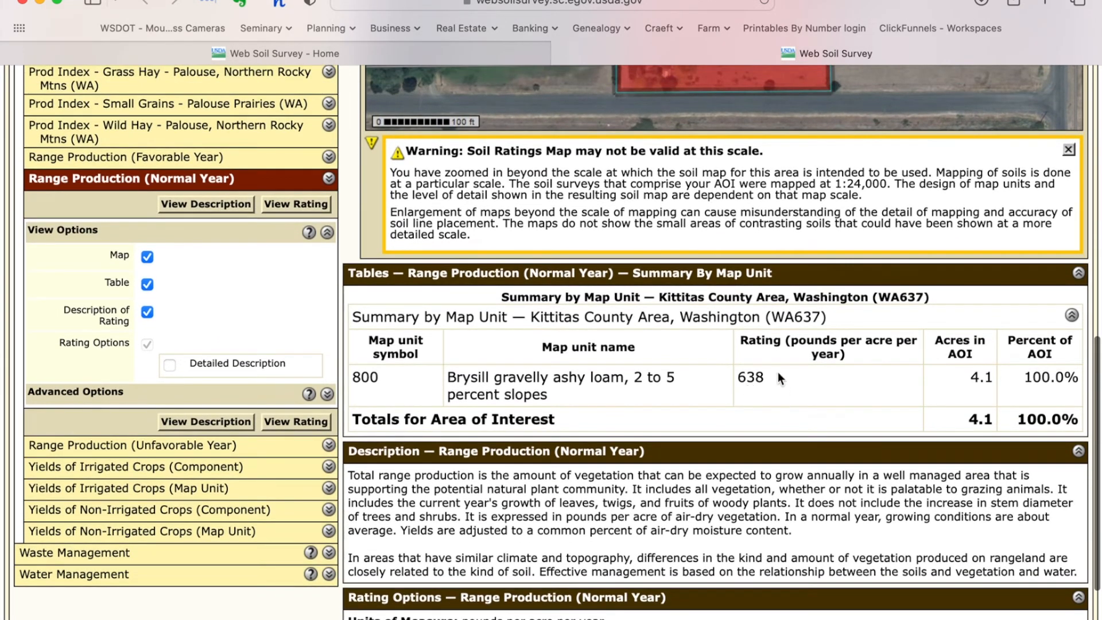
scroll(794, 389, "down", 2)
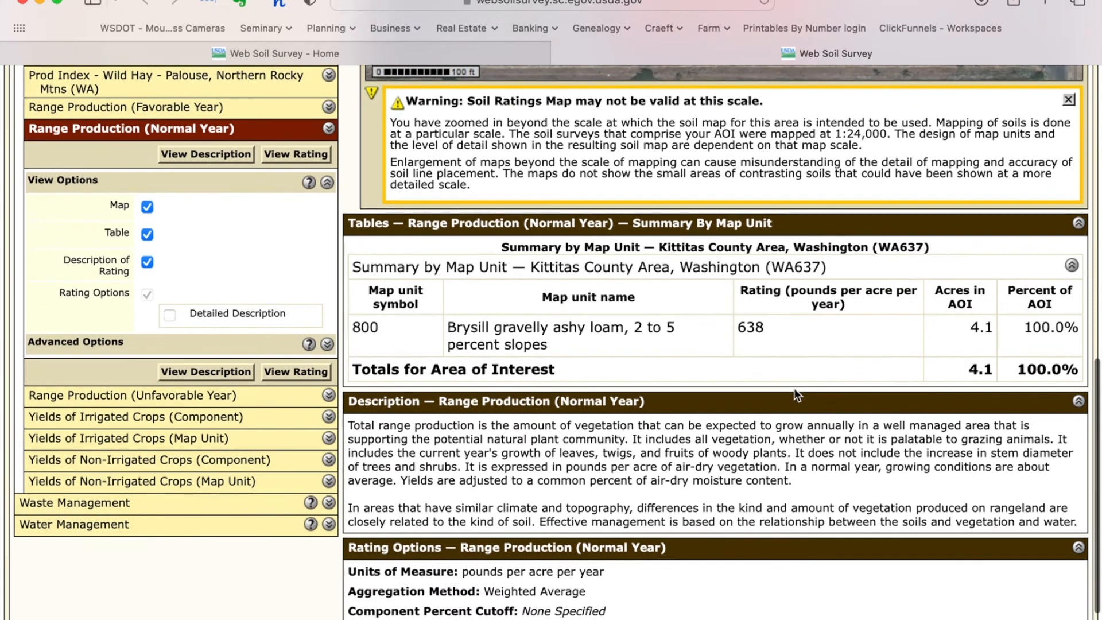
scroll(794, 388, "up", 2)
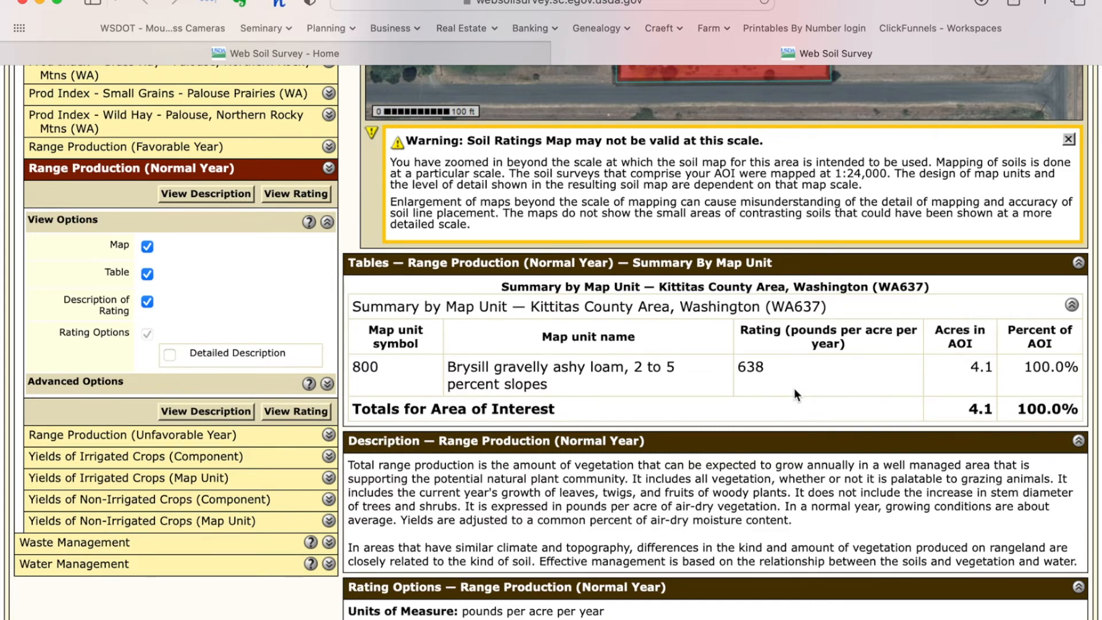
scroll(795, 388, "down", 3)
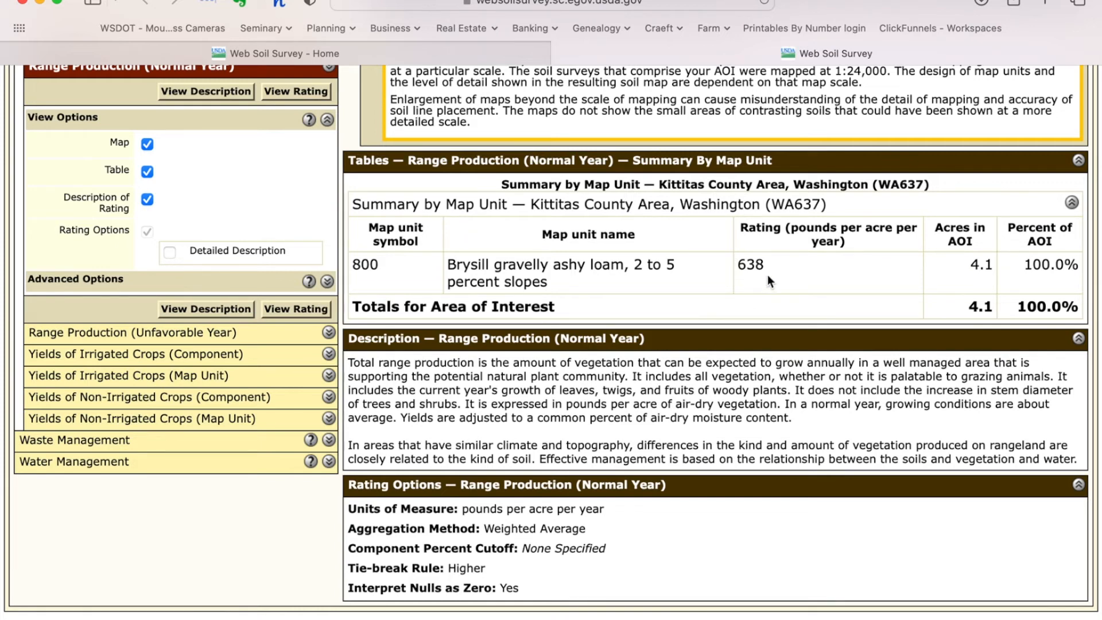
scroll(767, 274, "up", 1)
Step: Expand the Crop Productivity Index options, which include map, table and rating description
scroll(767, 274, "up", 4)
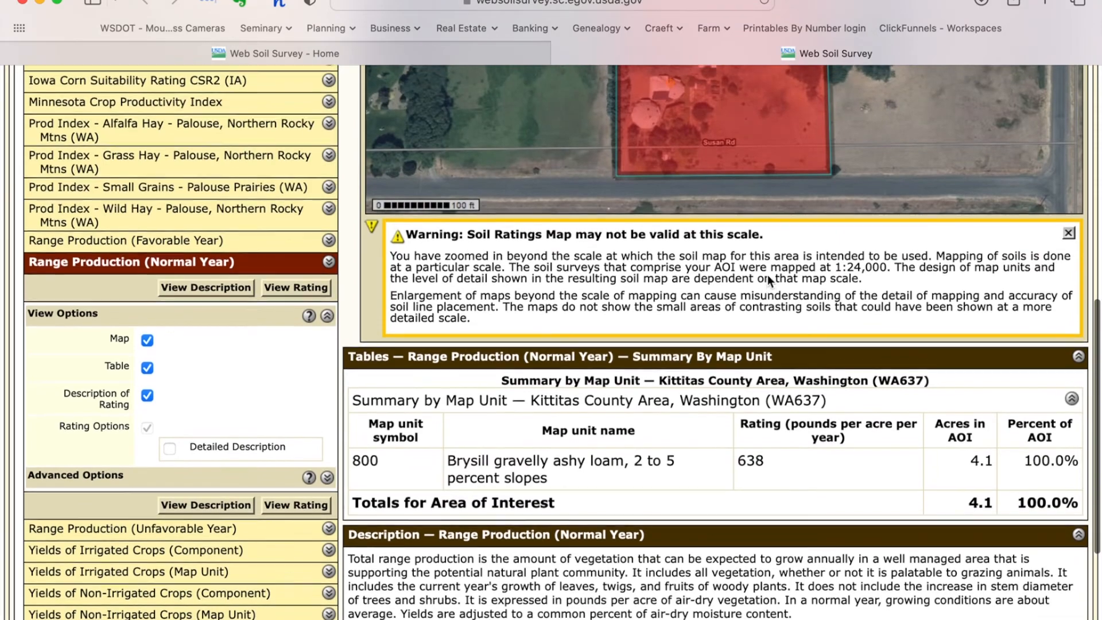
scroll(767, 275, "up", 7)
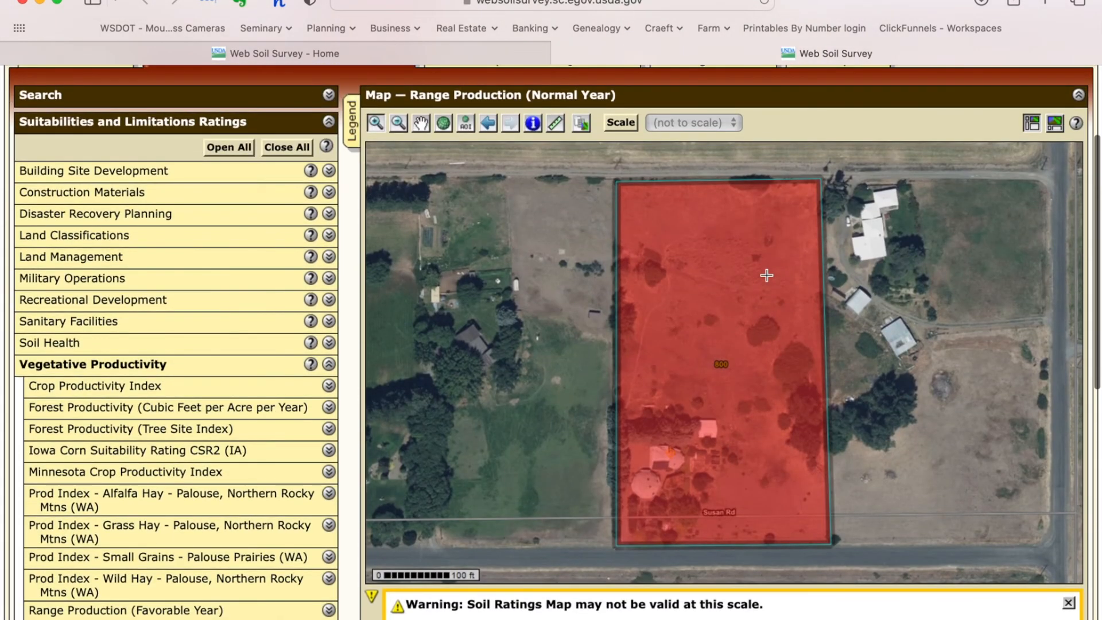
scroll(767, 275, "down", 12)
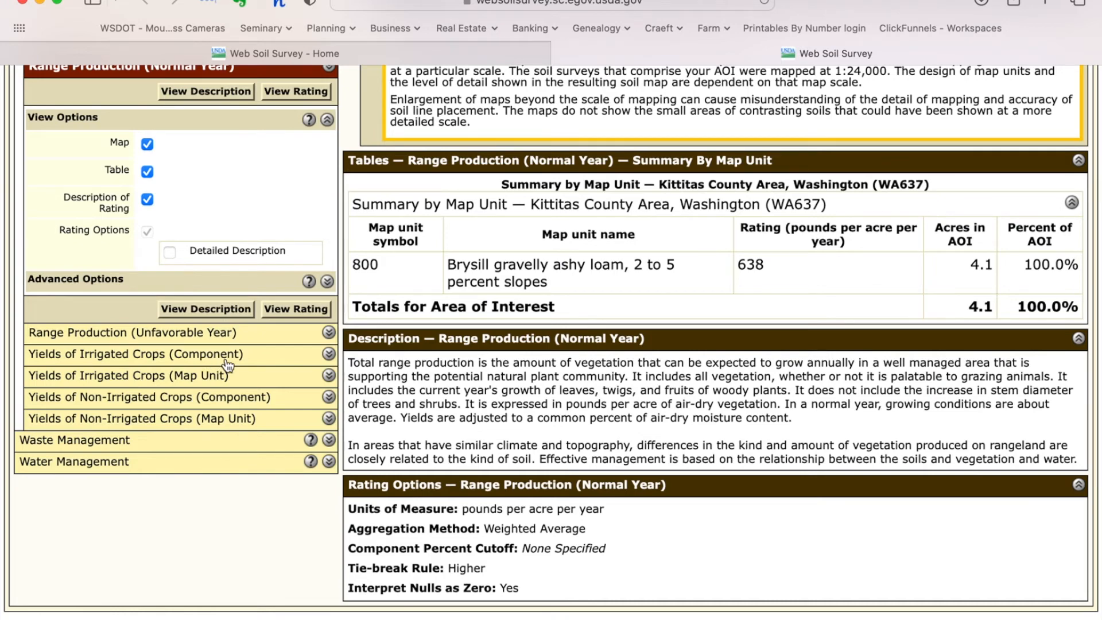
scroll(227, 368, "up", 3)
scroll(228, 367, "up", 3)
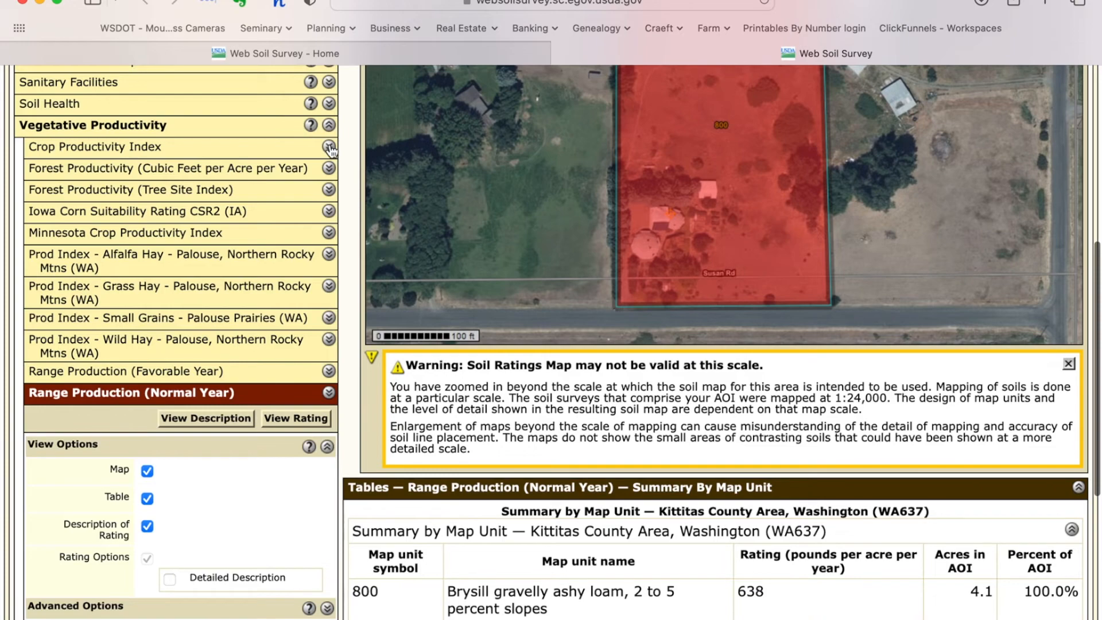
scroll(744, 290, "up", 5)
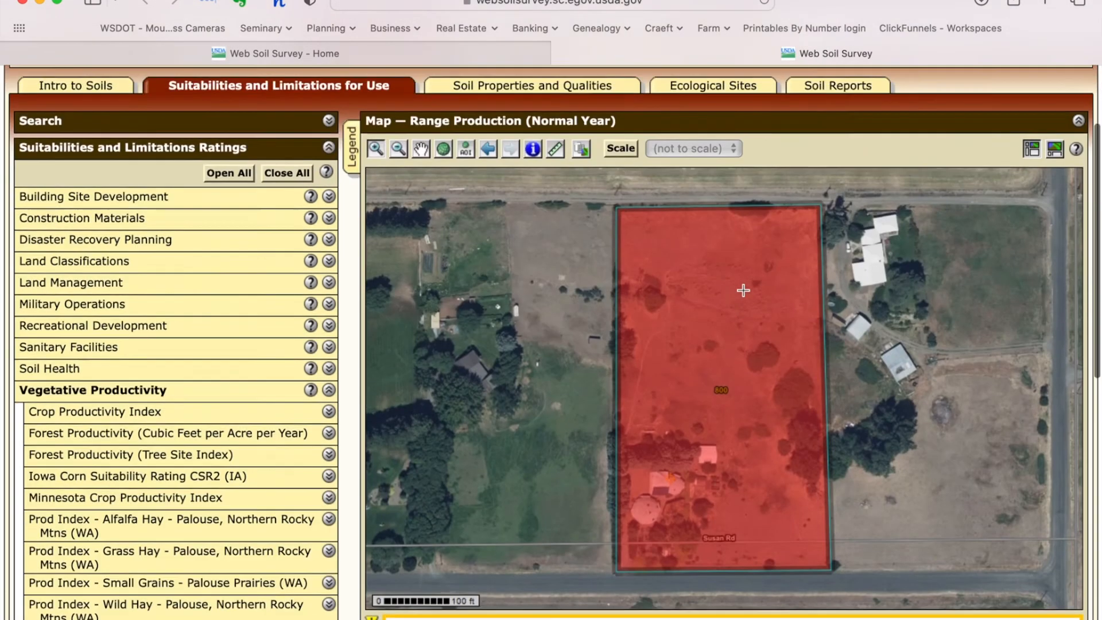
scroll(744, 290, "down", 10)
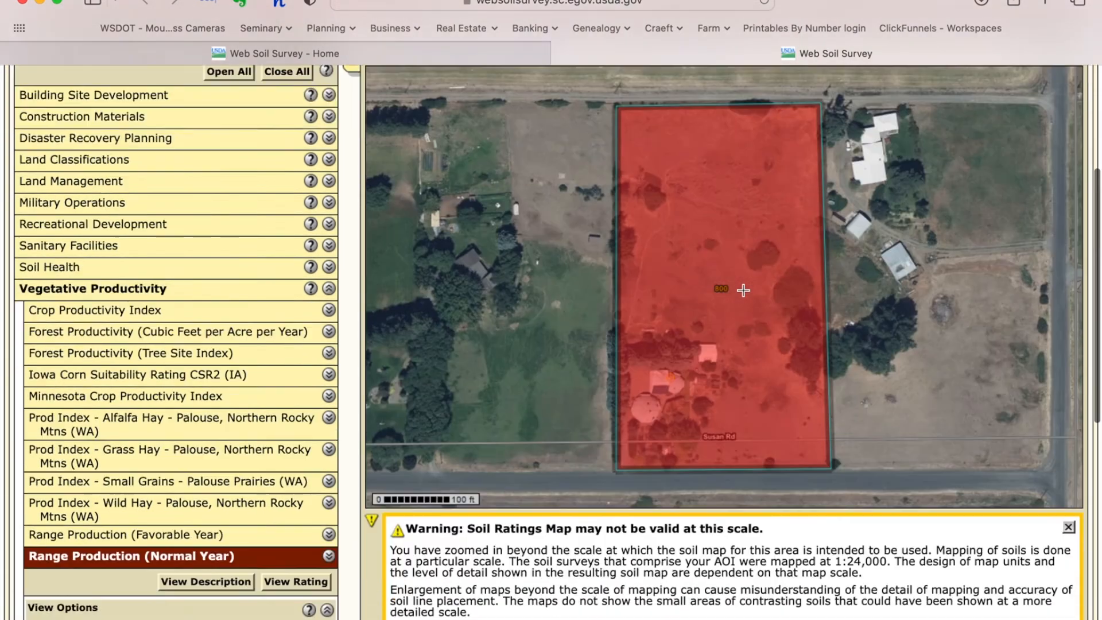
scroll(744, 290, "up", 14)
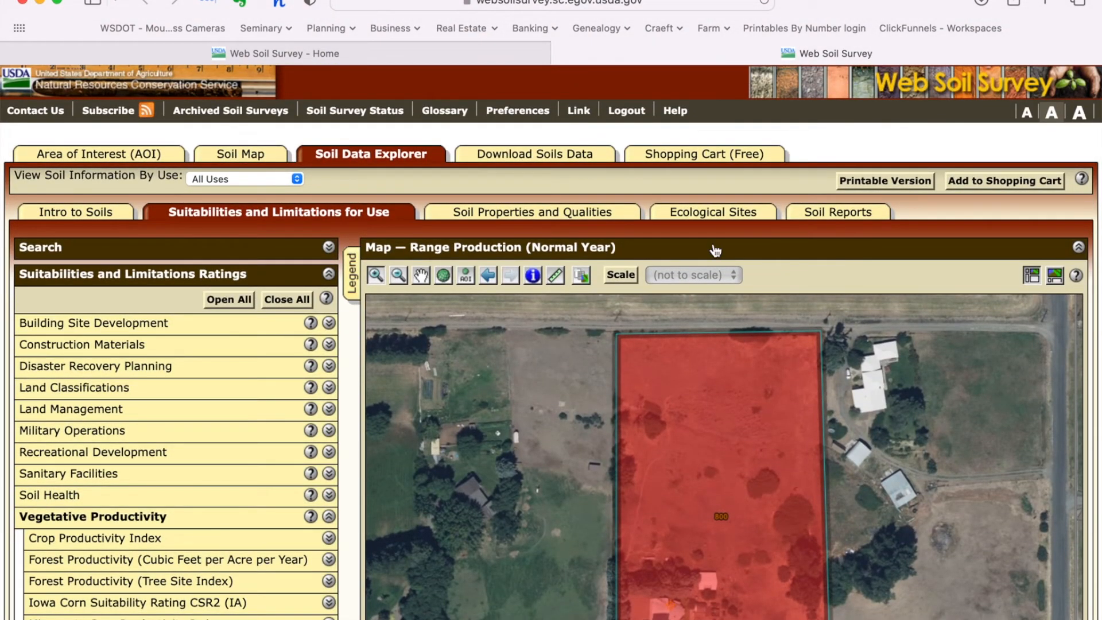
scroll(520, 390, "down", 5)
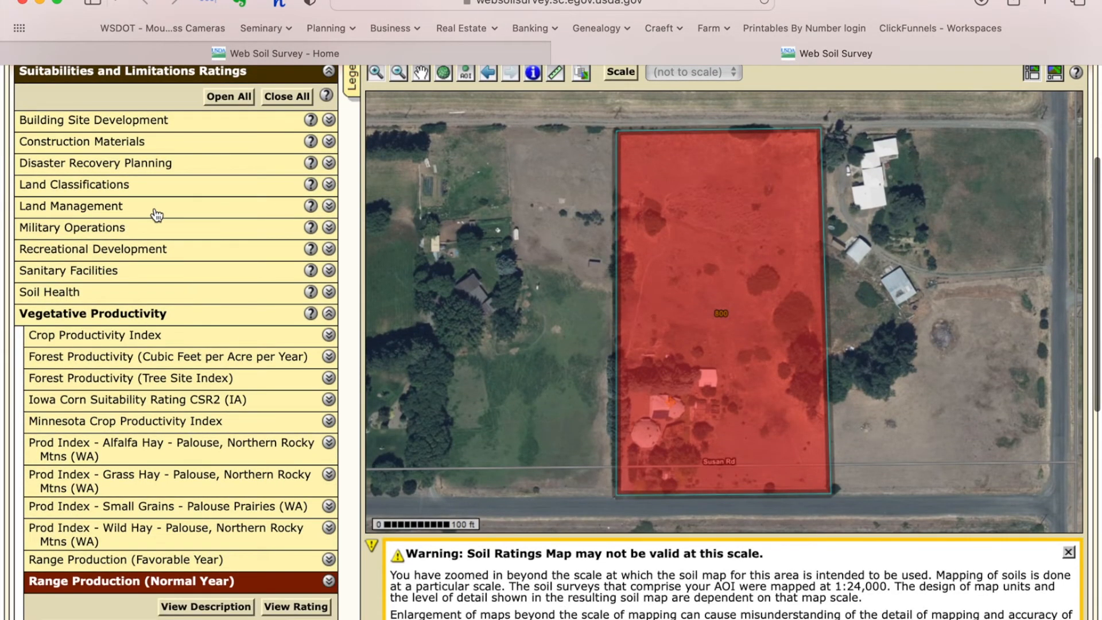
scroll(145, 184, "up", 3)
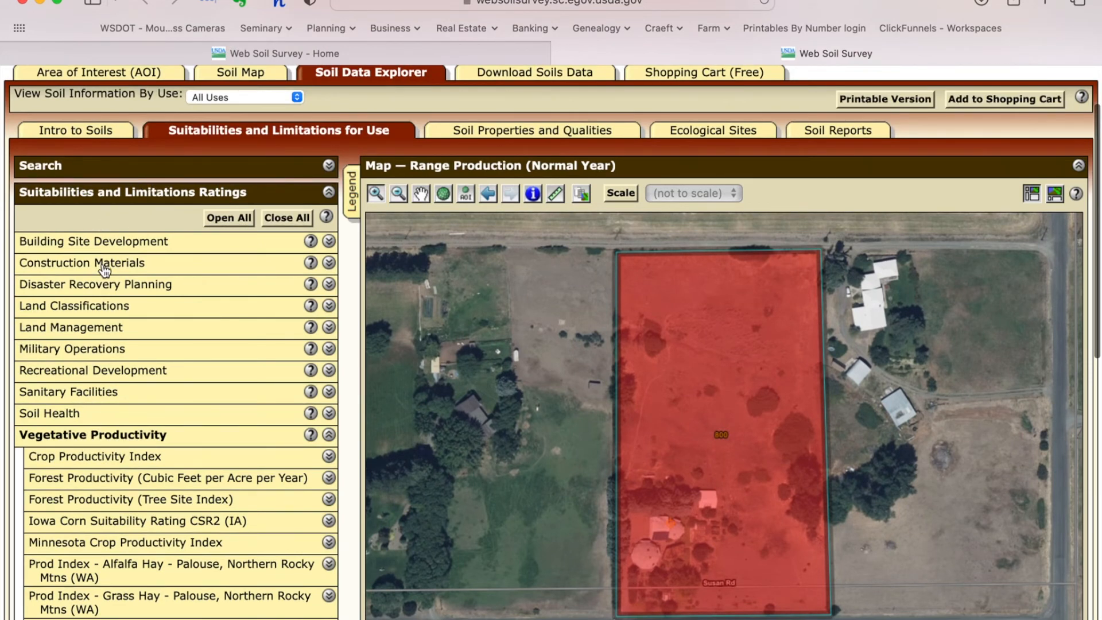
scroll(115, 373, "down", 3)
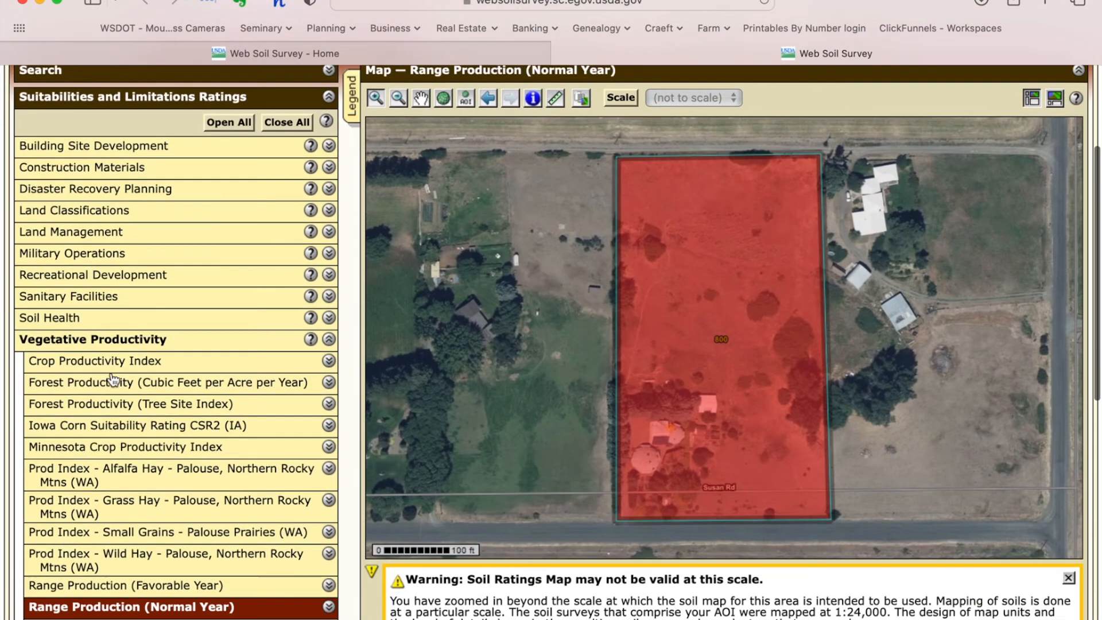
left_click(330, 355)
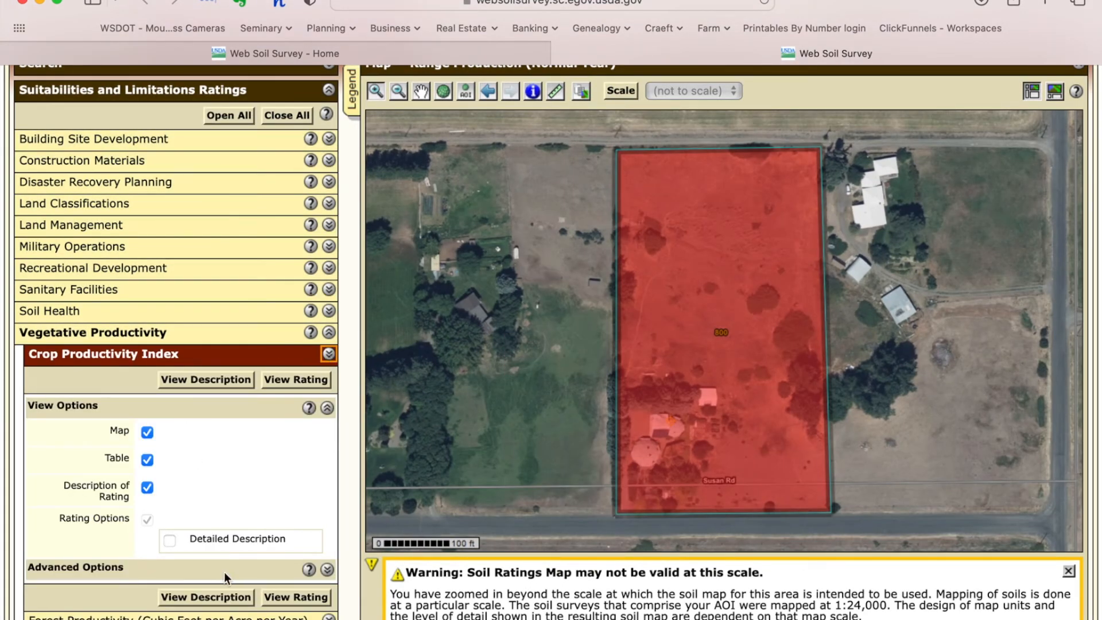
Step: Try the Crop Productivity Index rating, dismiss the no-rating notice, and expand Soil Health
left_click(295, 598)
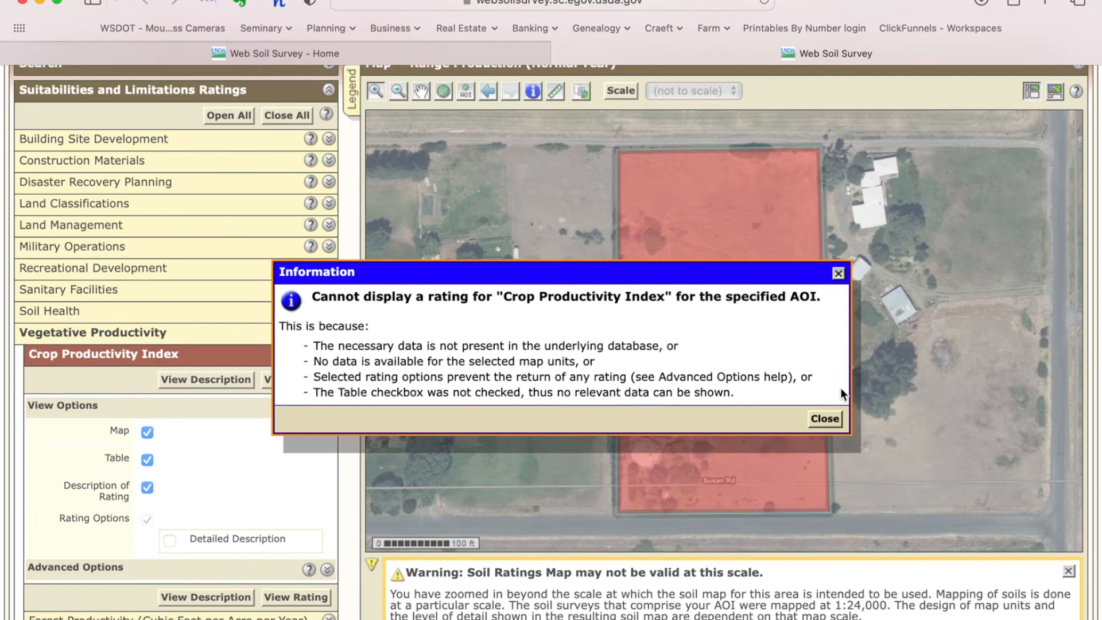
left_click(827, 419)
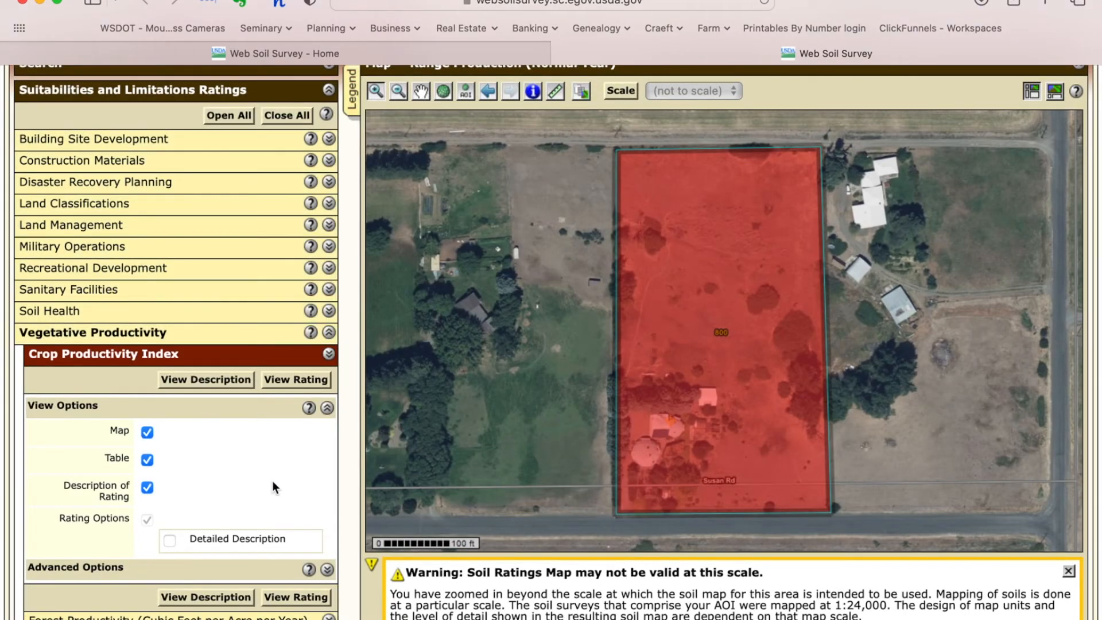
left_click(329, 312)
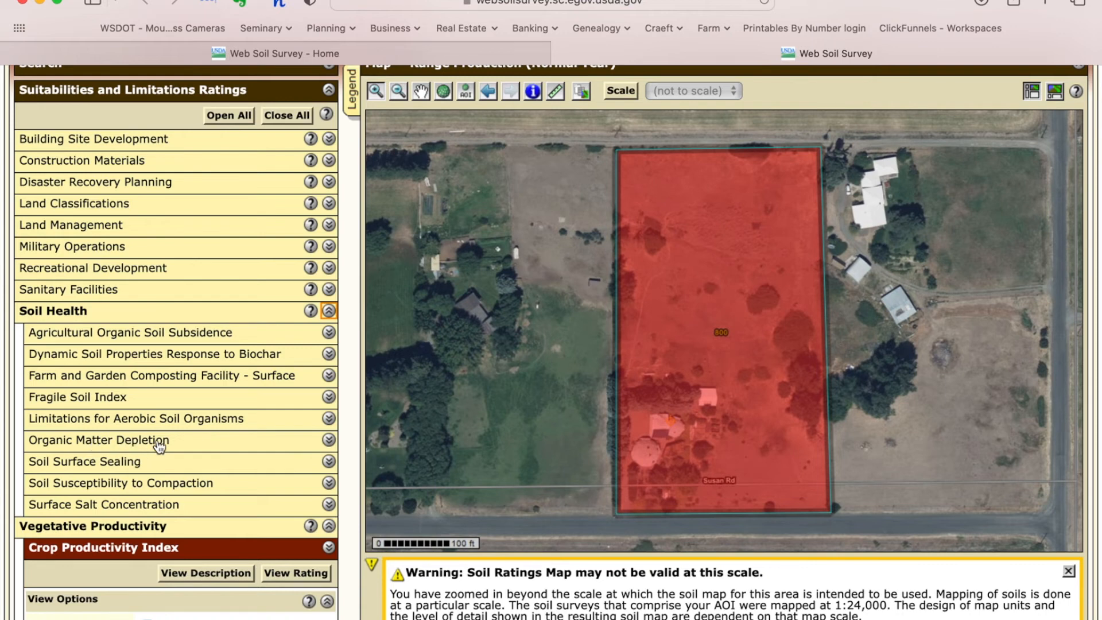
Step: Expand the Building Site Development category in the ratings list
scroll(158, 447, "down", 2)
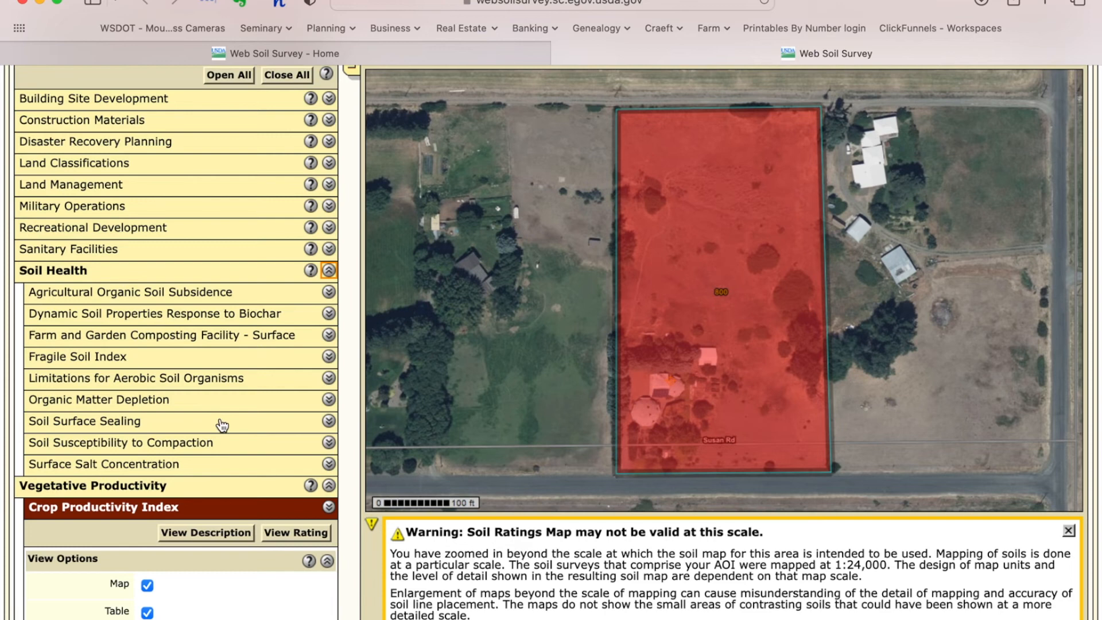
scroll(223, 426, "up", 5)
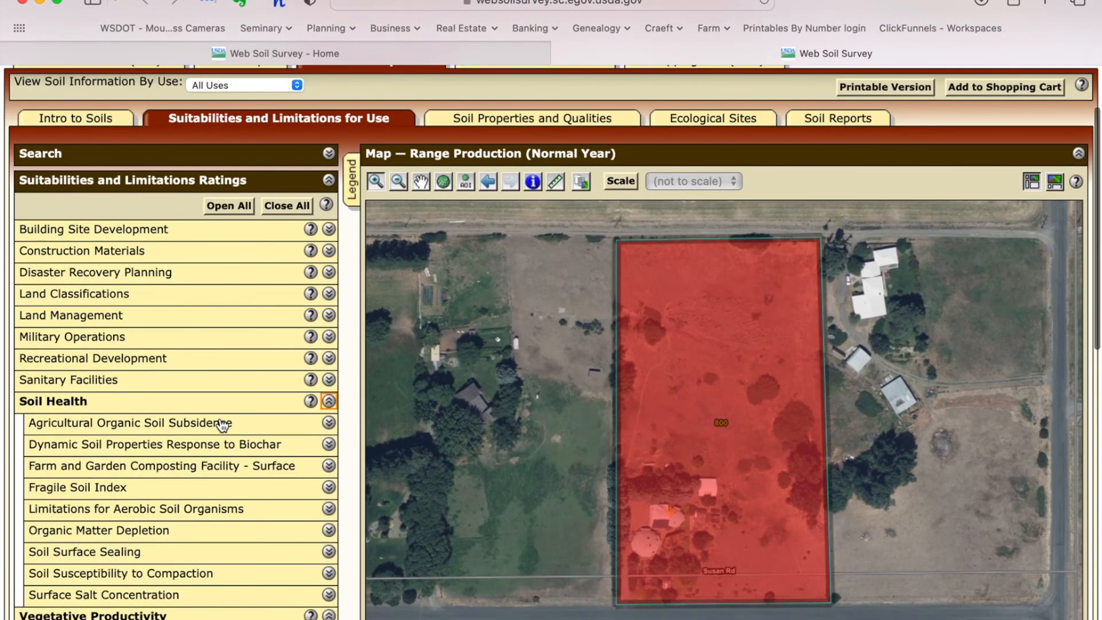
left_click(329, 230)
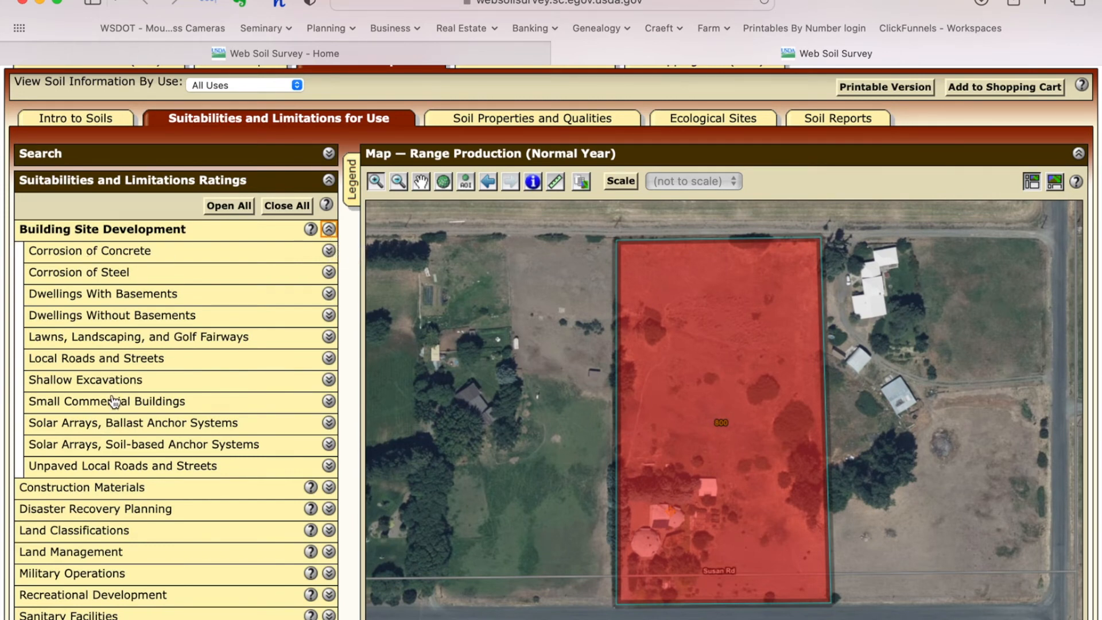
Step: View the Small Commercial Buildings rating for the area of interest
left_click(329, 402)
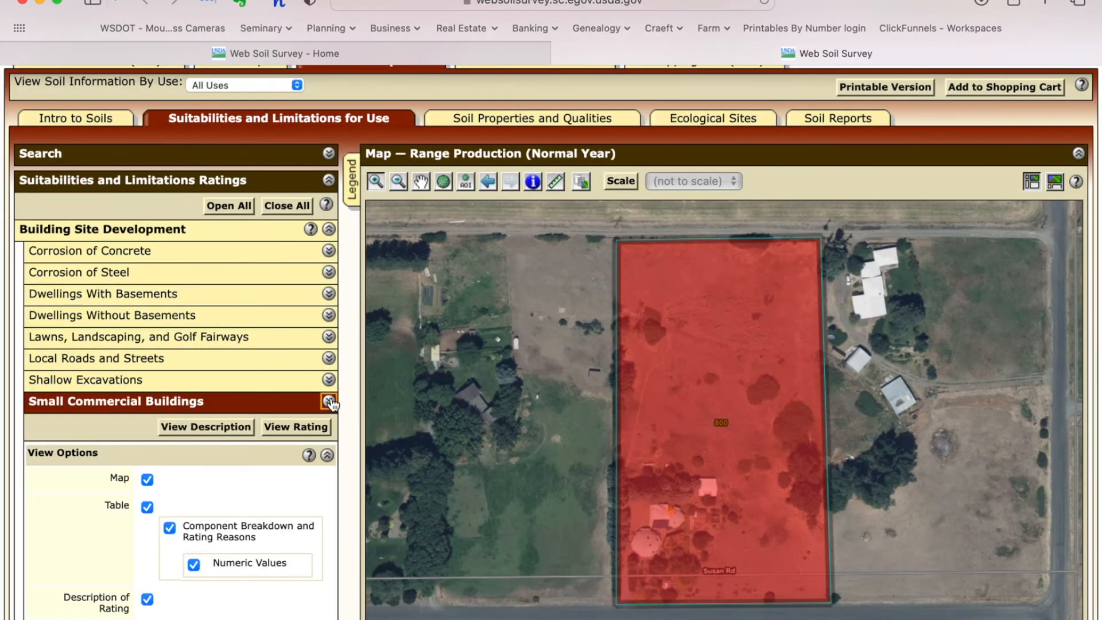
scroll(321, 356, "down", 5)
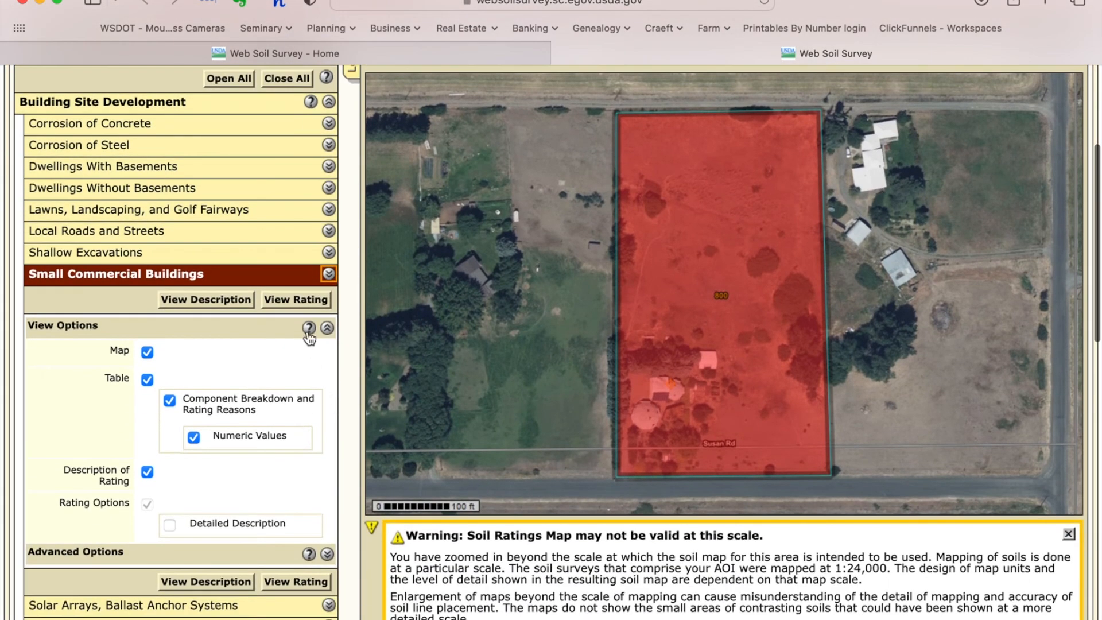
left_click(308, 301)
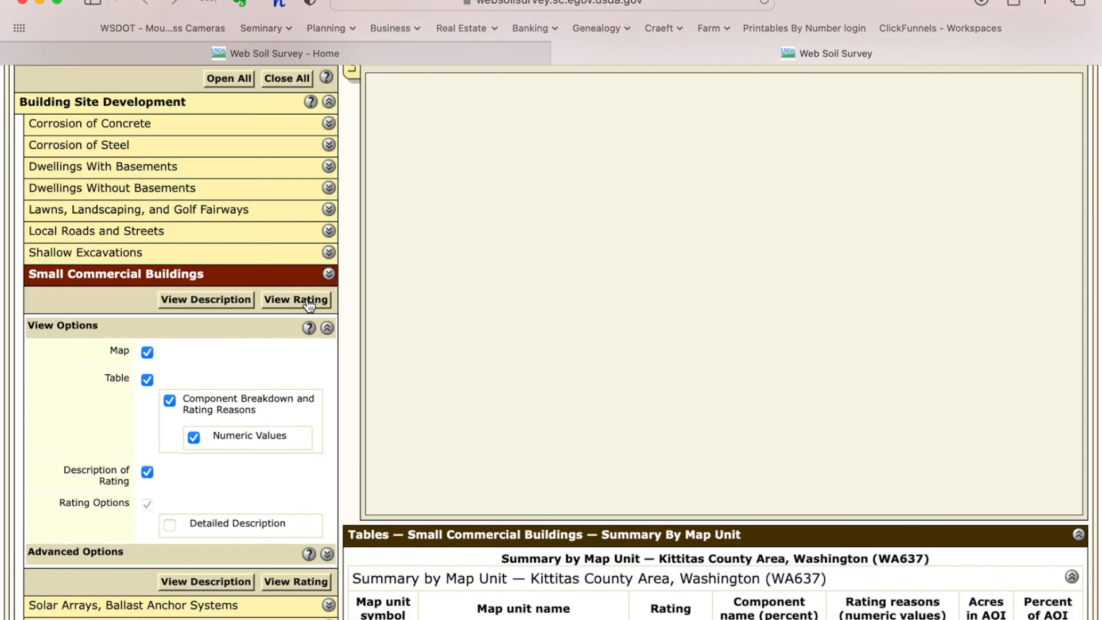
Step: Review the rating map and summary tables: map unit 800 Somewhat limited across 4.1 acres
scroll(672, 383, "down", 10)
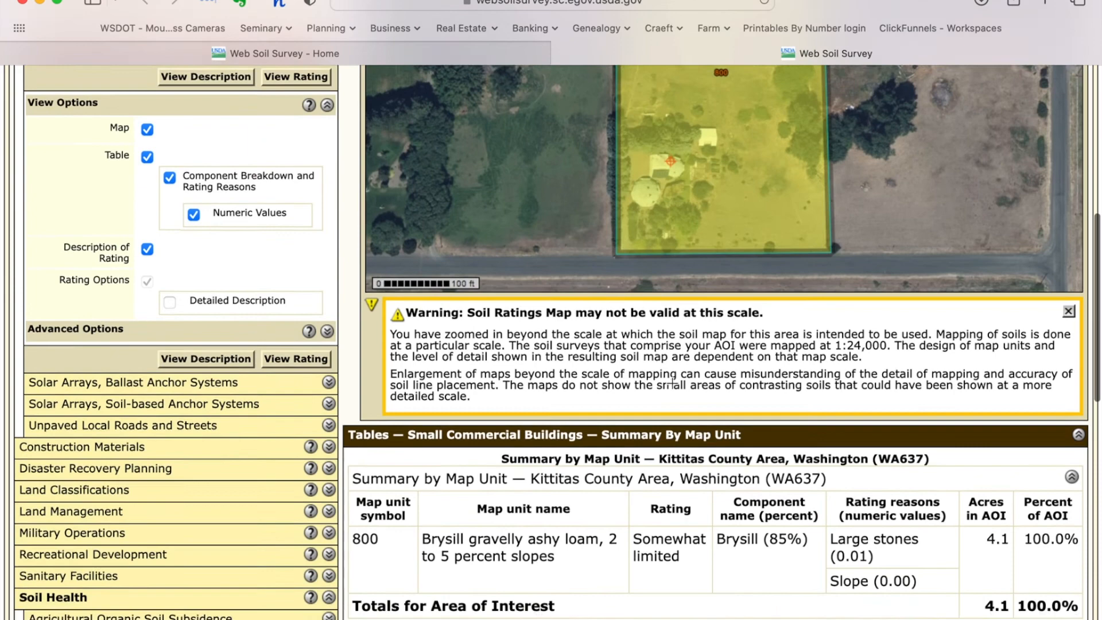
scroll(673, 384, "down", 3)
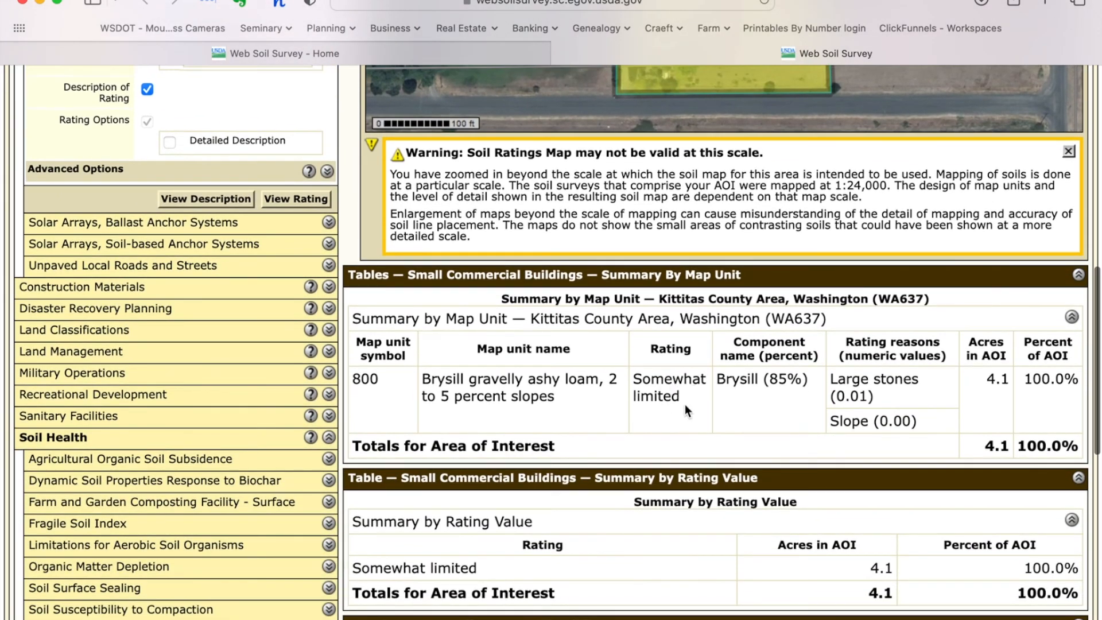
scroll(693, 397, "down", 3)
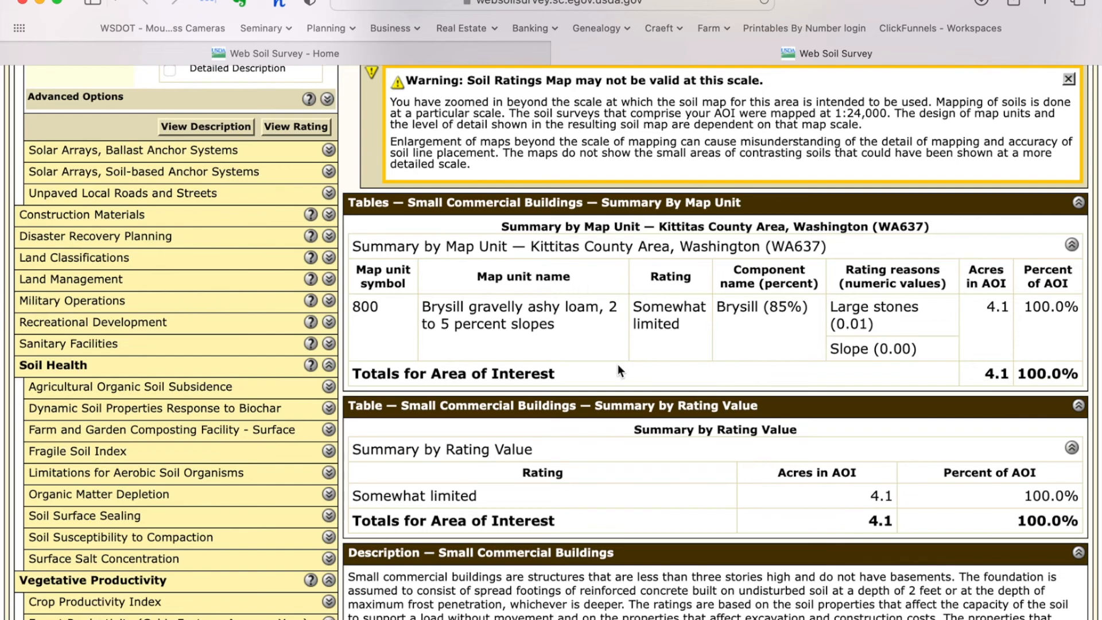
scroll(618, 365, "up", 3)
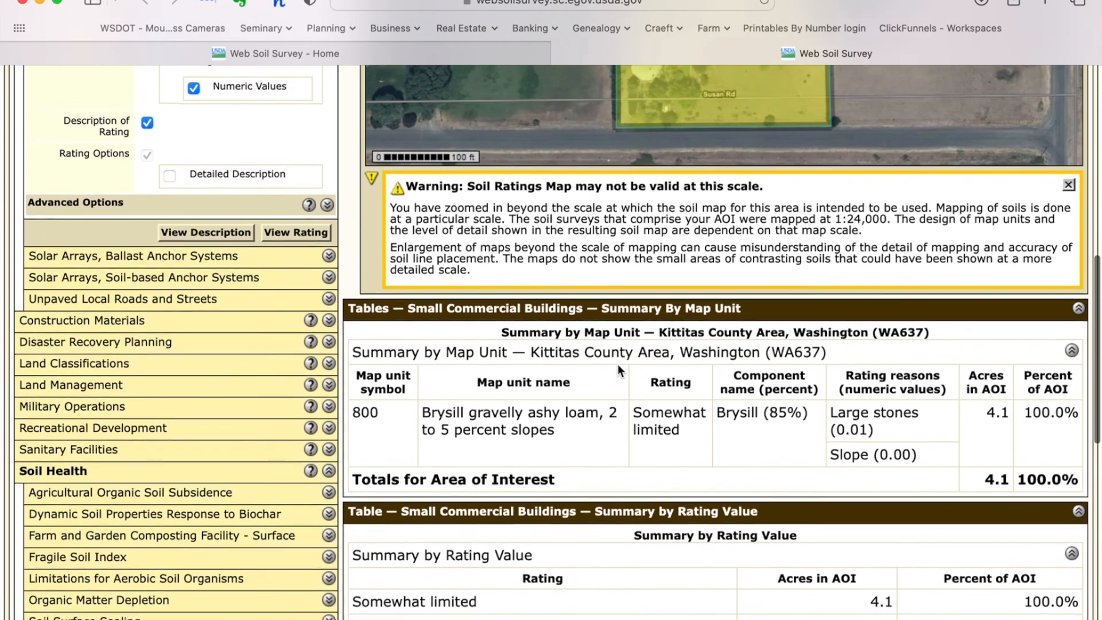
scroll(618, 364, "up", 10)
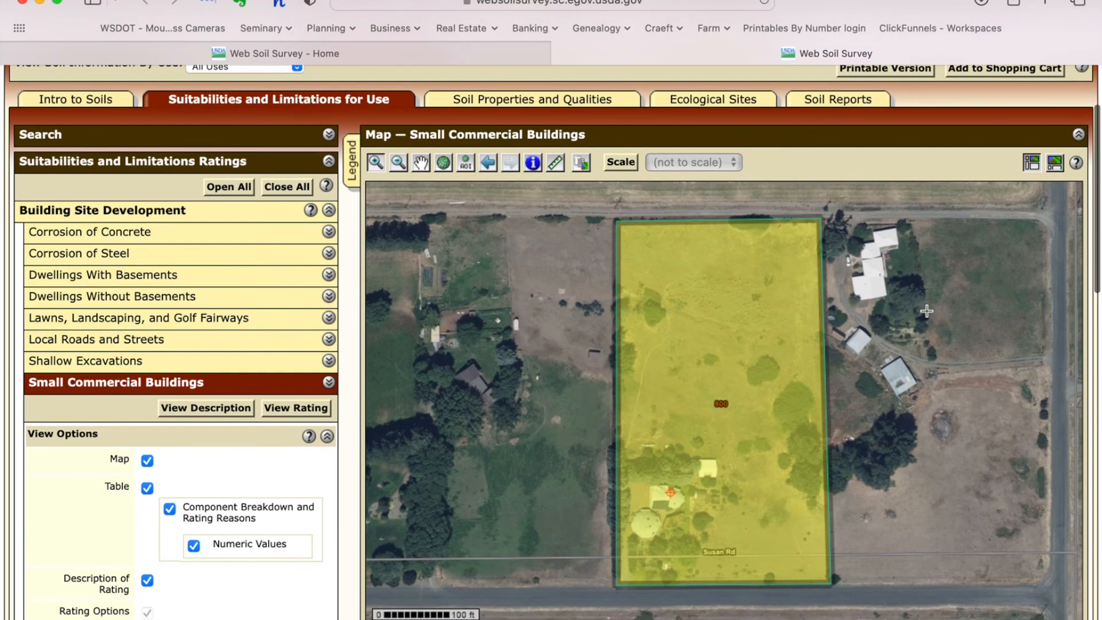
scroll(874, 196, "up", 3)
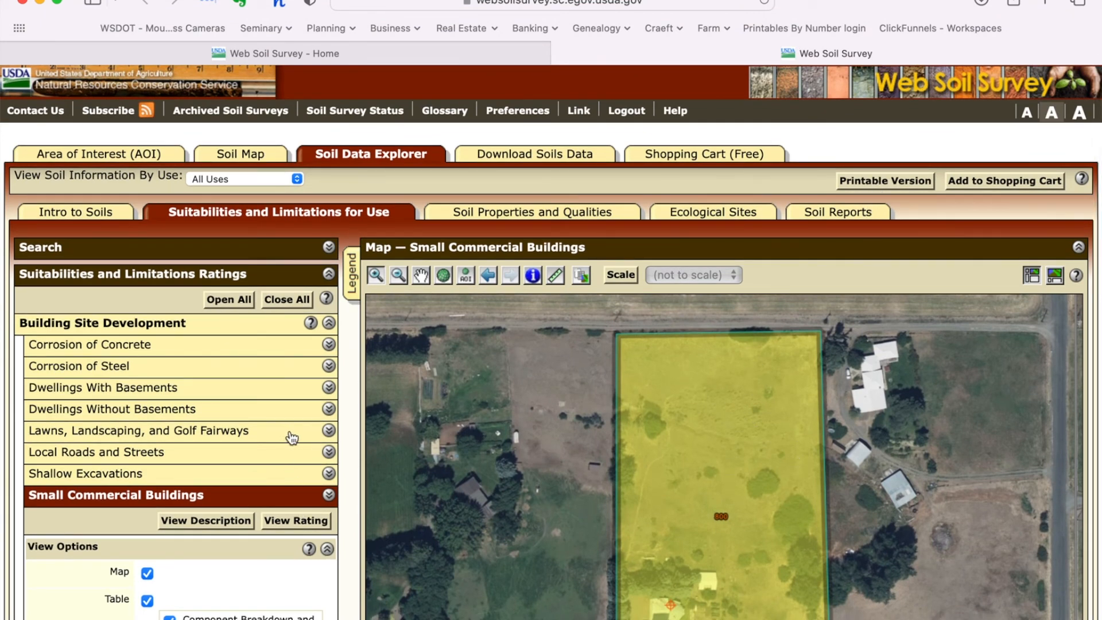
Step: Create a printable PDF subtitled 'Ellensburg property' with Fit to page portrait layout
left_click(909, 184)
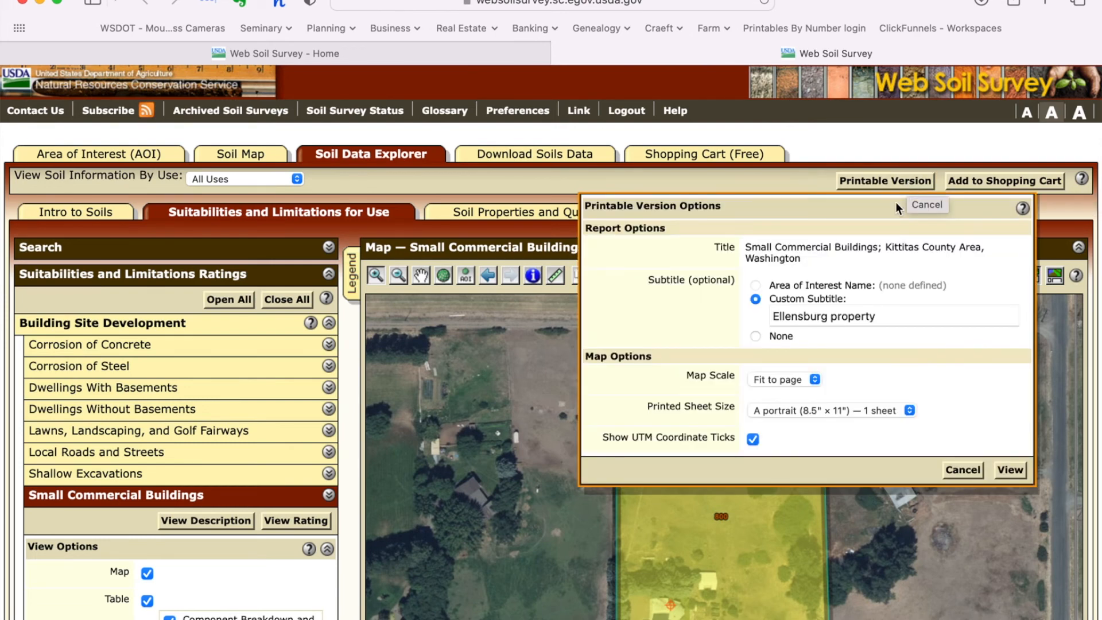
left_click(1011, 470)
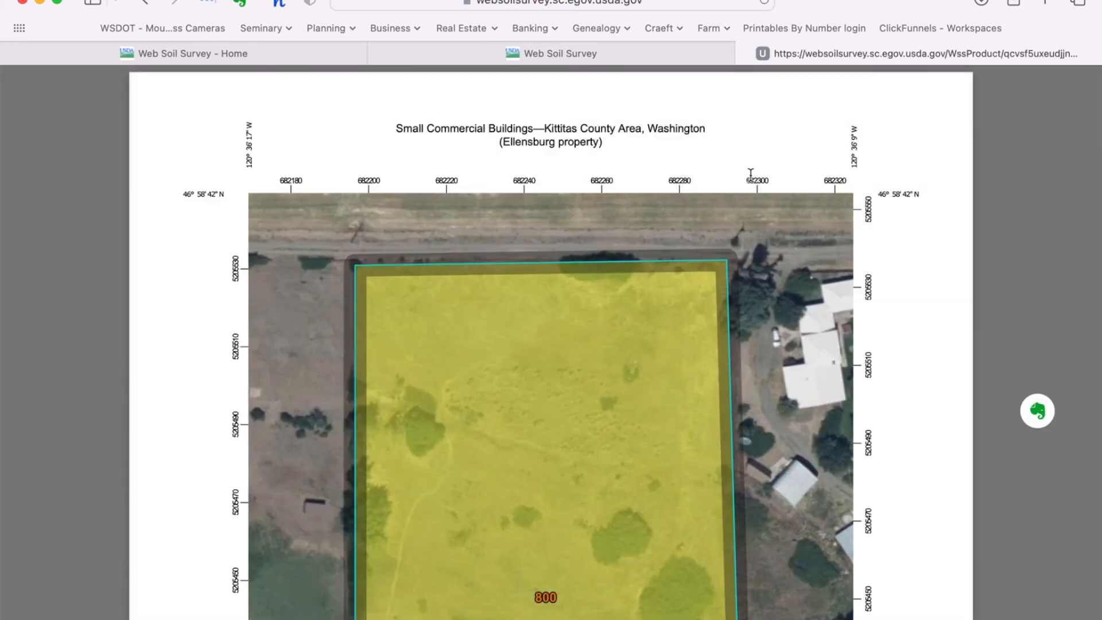
Step: Open the Small Commercial Buildings PDF report in Adobe Acrobat
right_click(766, 137)
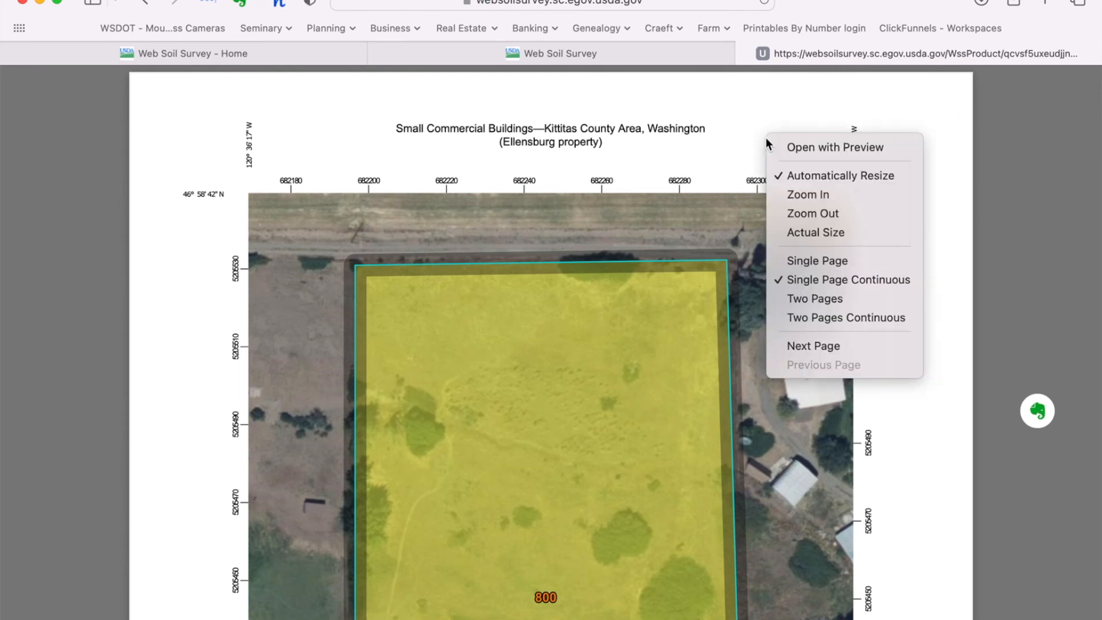
left_click(803, 149)
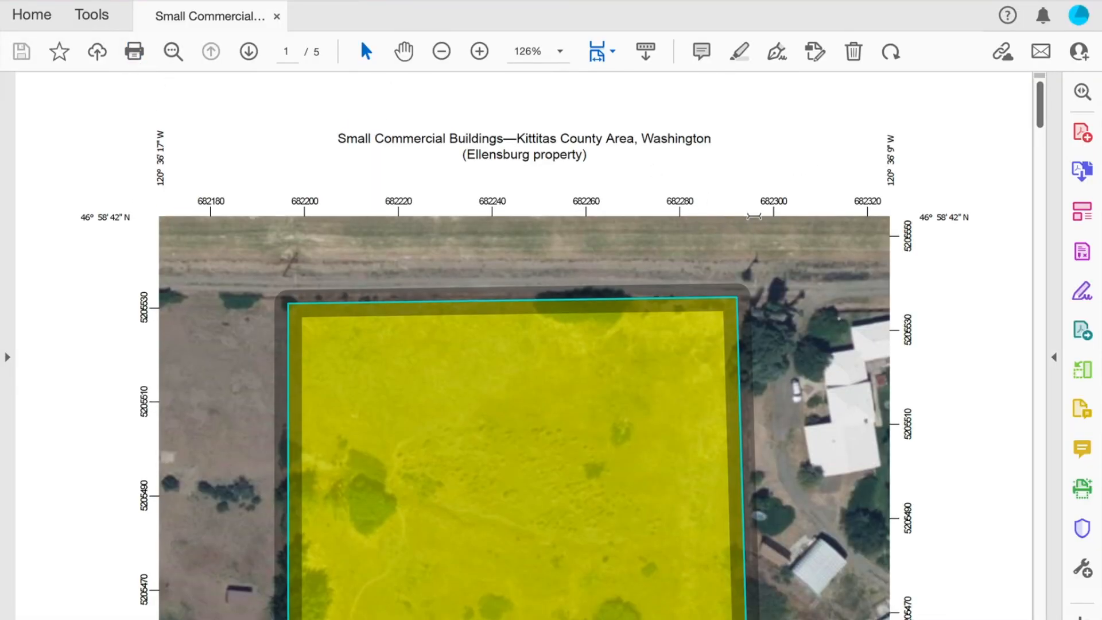
Step: Scroll through the Small Commercial Buildings report's map, legend and rating tables, then back to page 1
scroll(756, 219, "down", 5)
scroll(754, 216, "down", 3)
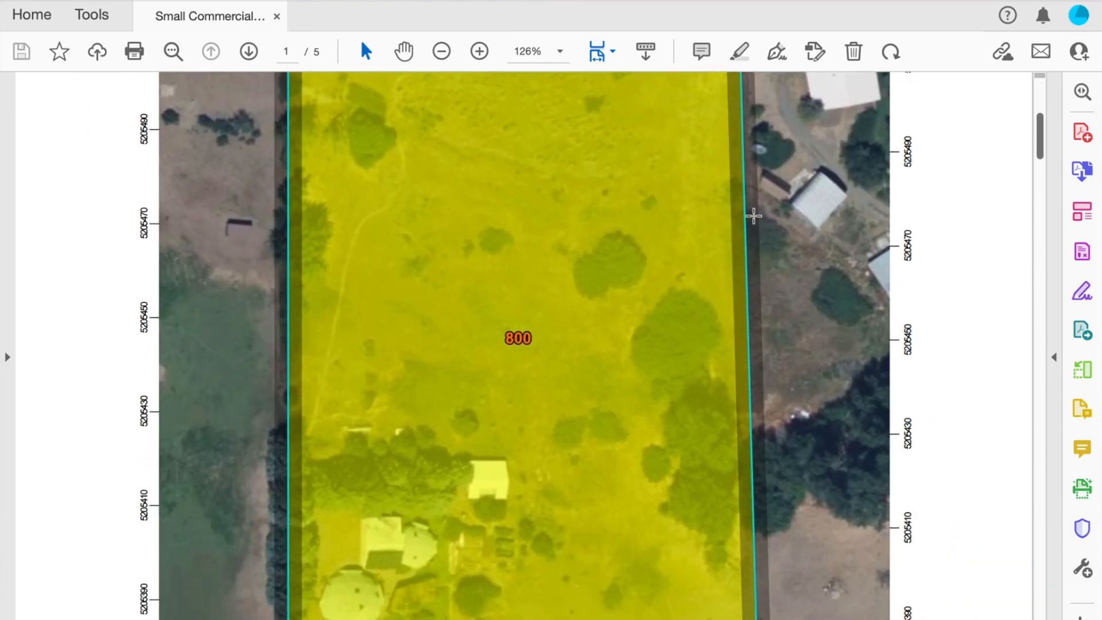
scroll(754, 216, "down", 2)
scroll(754, 216, "down", 10)
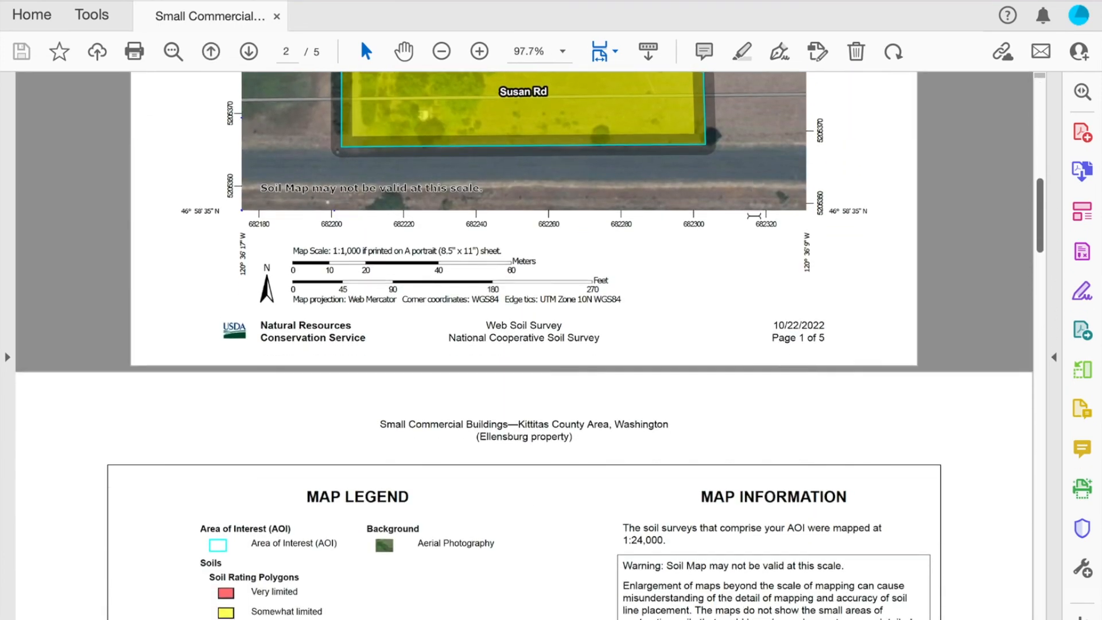
scroll(754, 216, "down", 10)
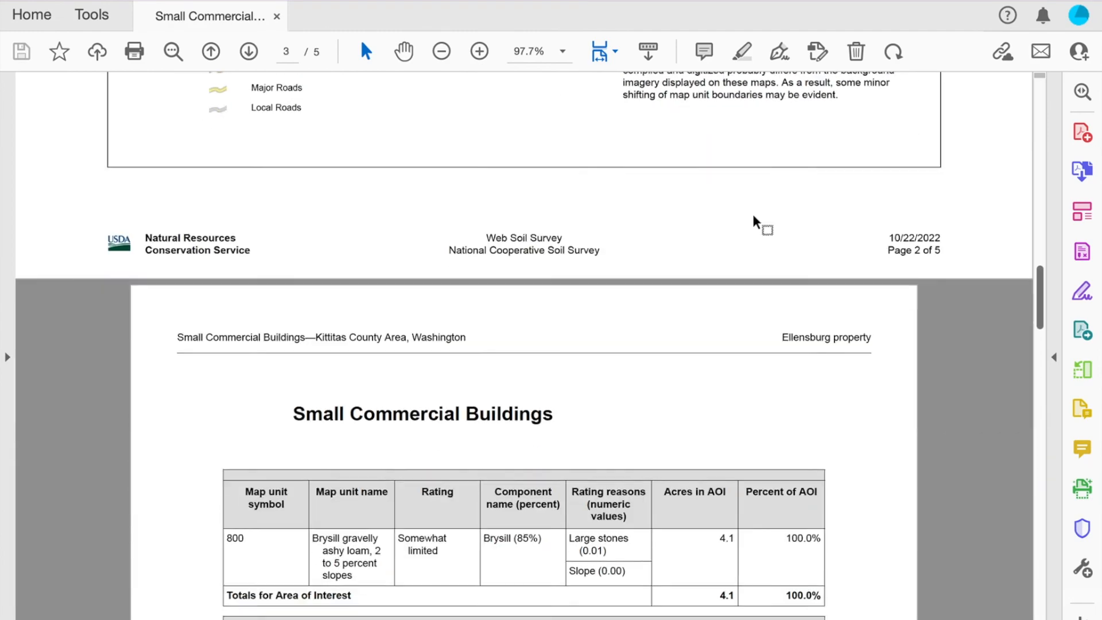
scroll(754, 221, "up", 20)
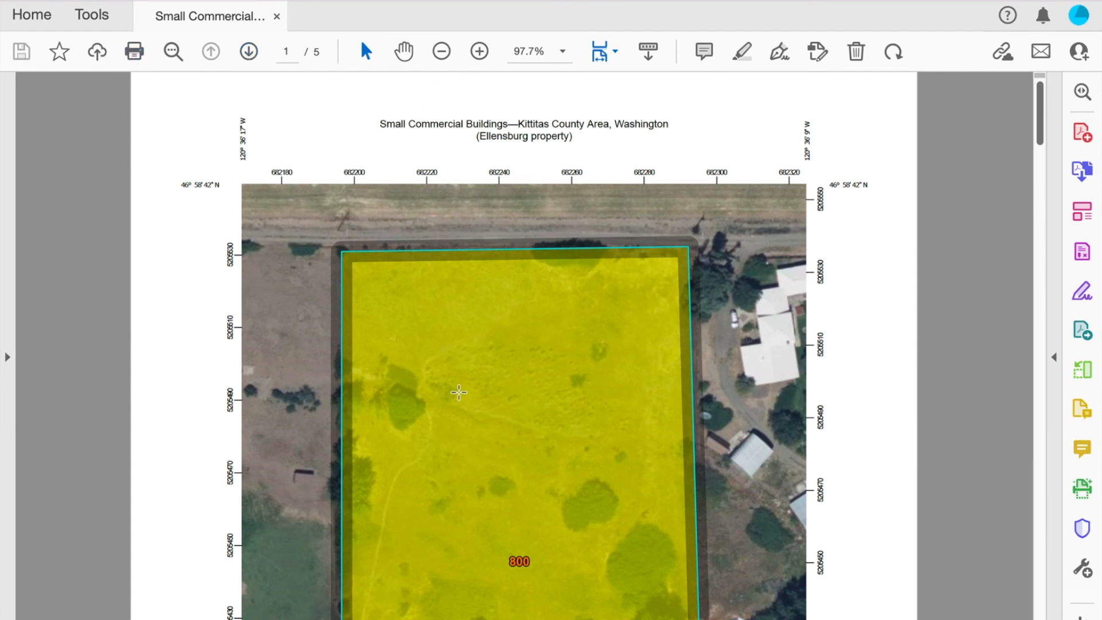
scroll(459, 392, "down", 5)
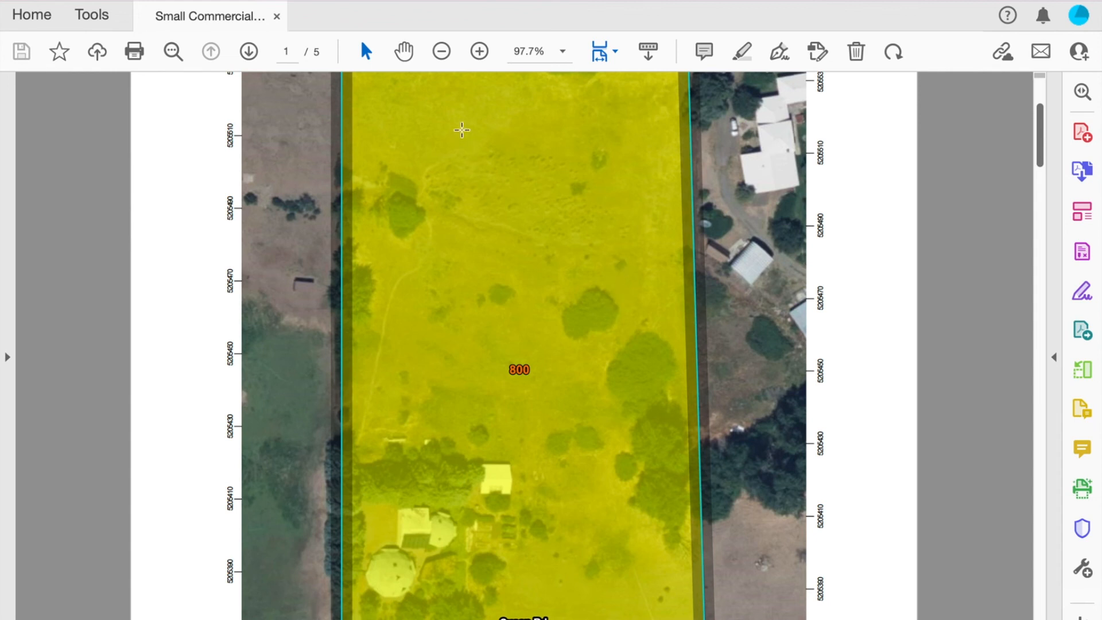
scroll(503, 274, "down", 8)
scroll(505, 275, "up", 7)
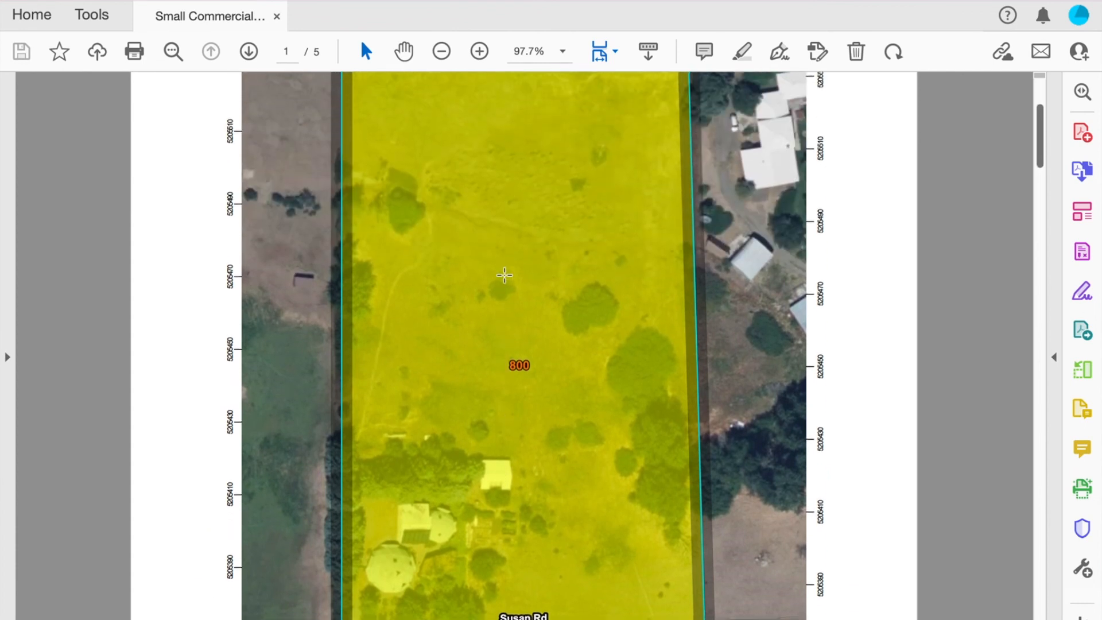
scroll(505, 275, "up", 2)
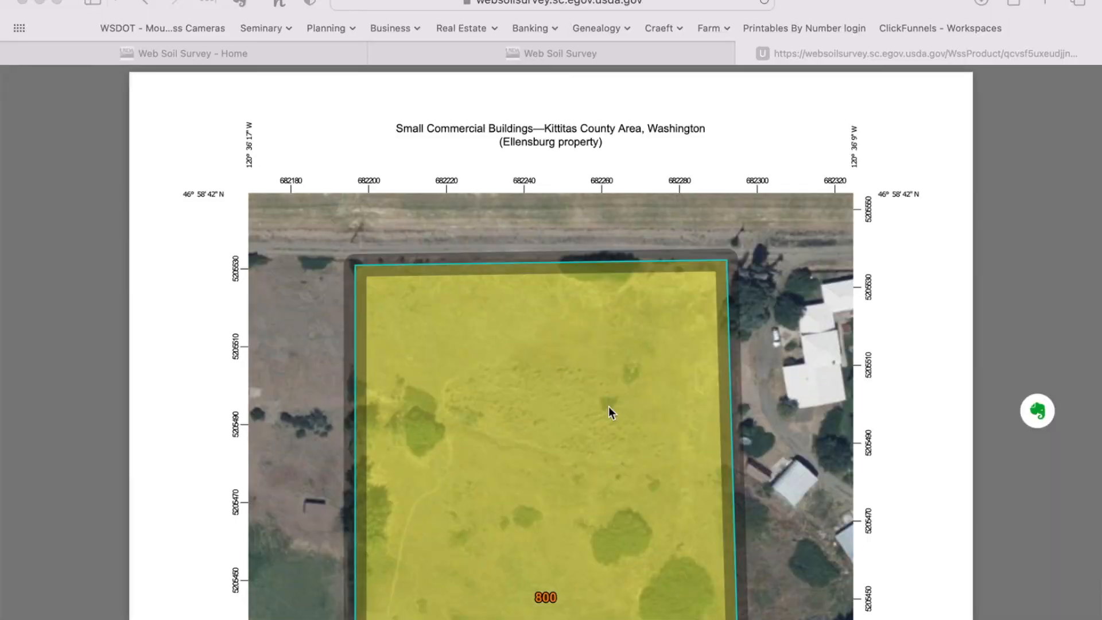
scroll(609, 409, "down", 5)
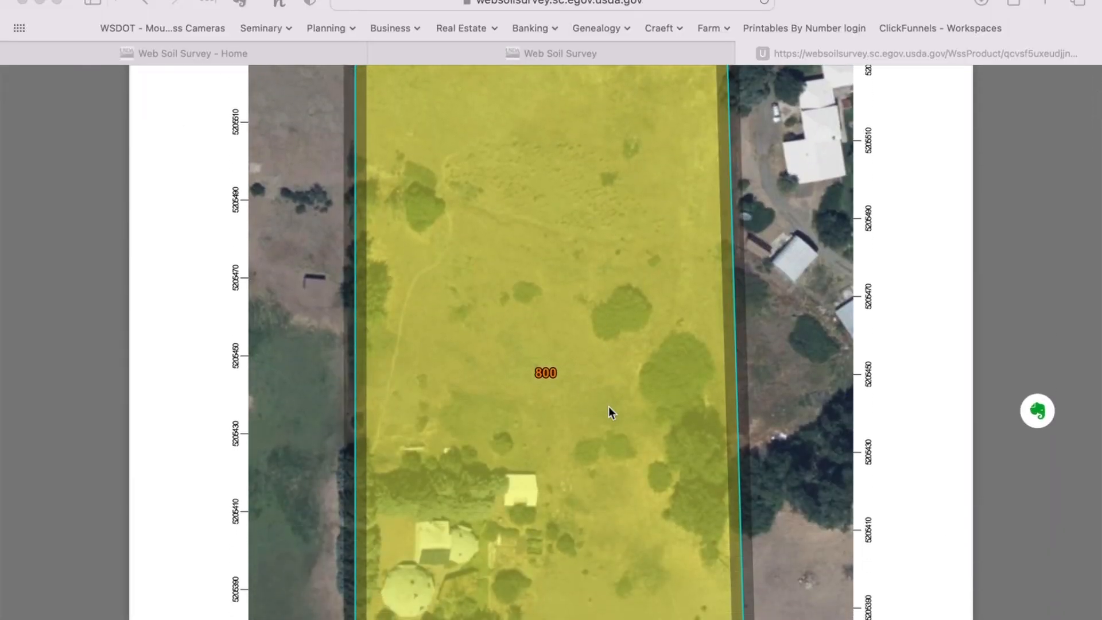
Step: Glance over the PDF report once more, then close its Safari tab
scroll(608, 408, "down", 4)
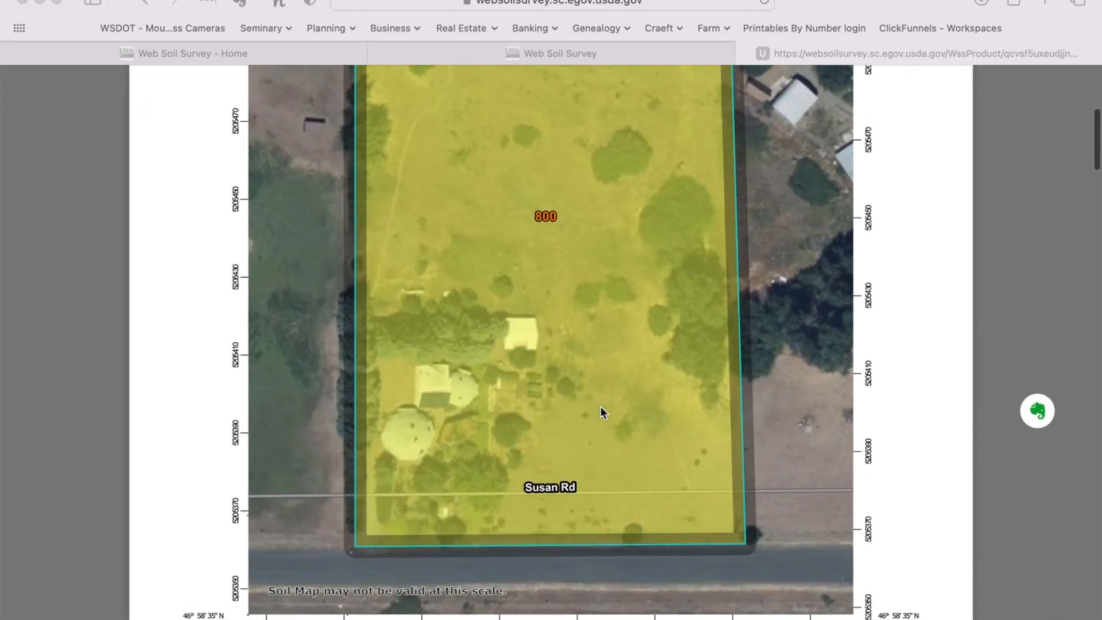
scroll(600, 406, "down", 6)
scroll(600, 407, "up", 12)
scroll(600, 411, "up", 3)
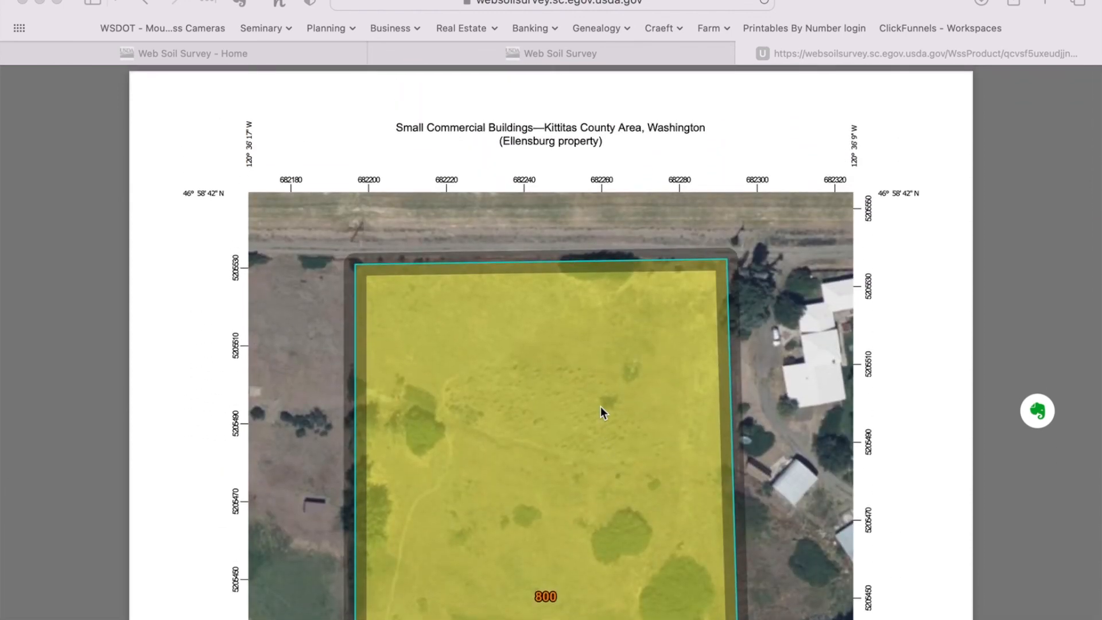
scroll(601, 413, "up", 1)
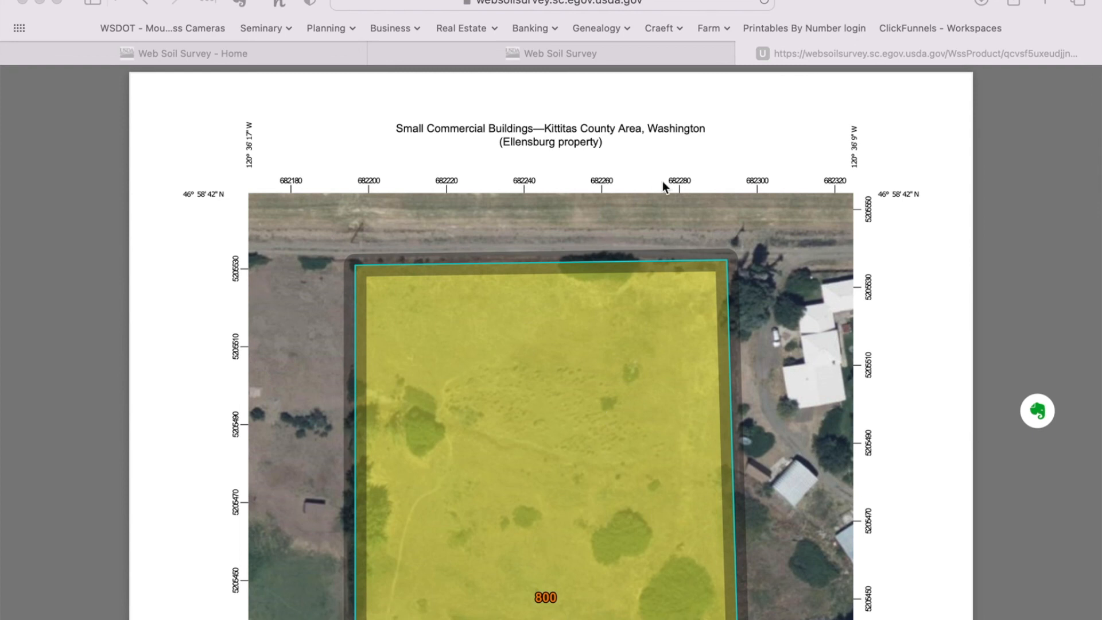
left_click(746, 53)
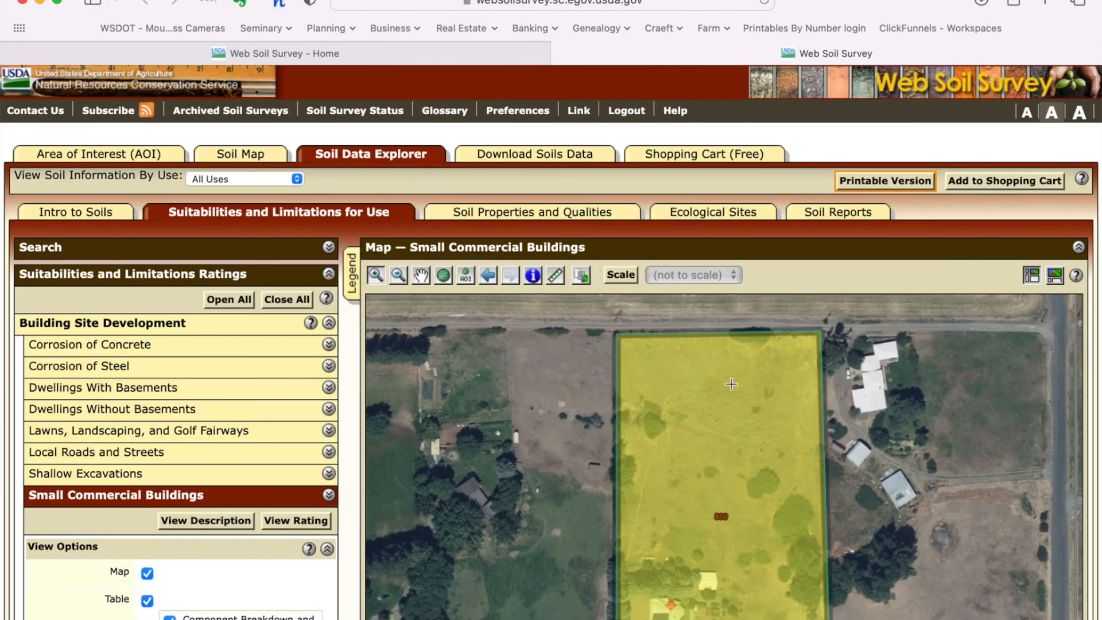
Step: Switch to Download Soils Data and review the SSURGO package for the 4.15-acre Kittitas County AOI
left_click(543, 153)
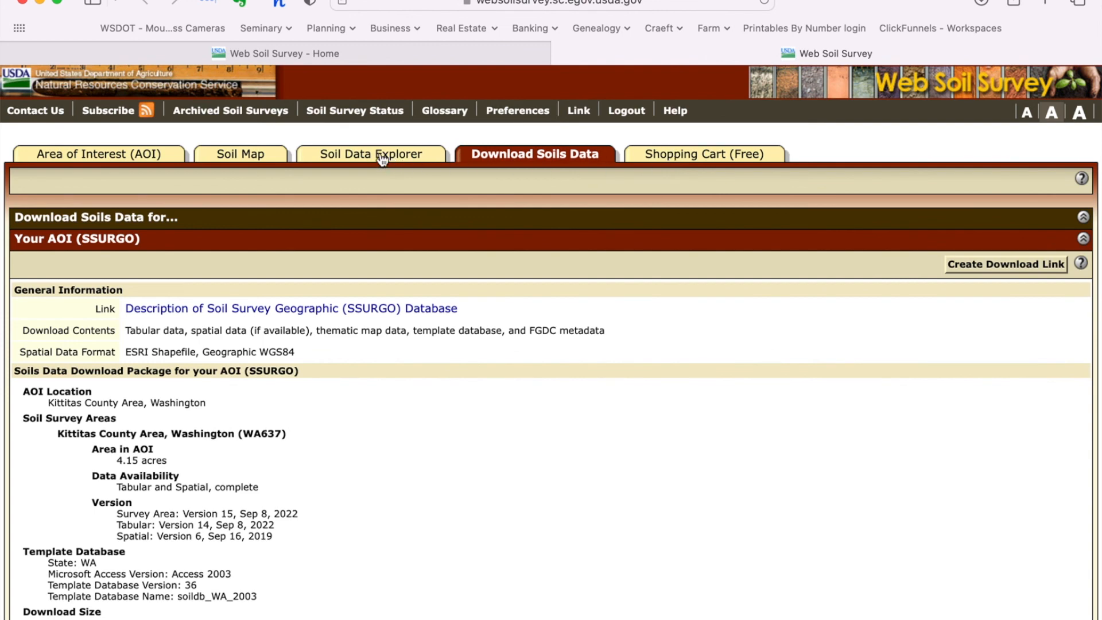
scroll(339, 373, "down", 2)
scroll(340, 376, "down", 4)
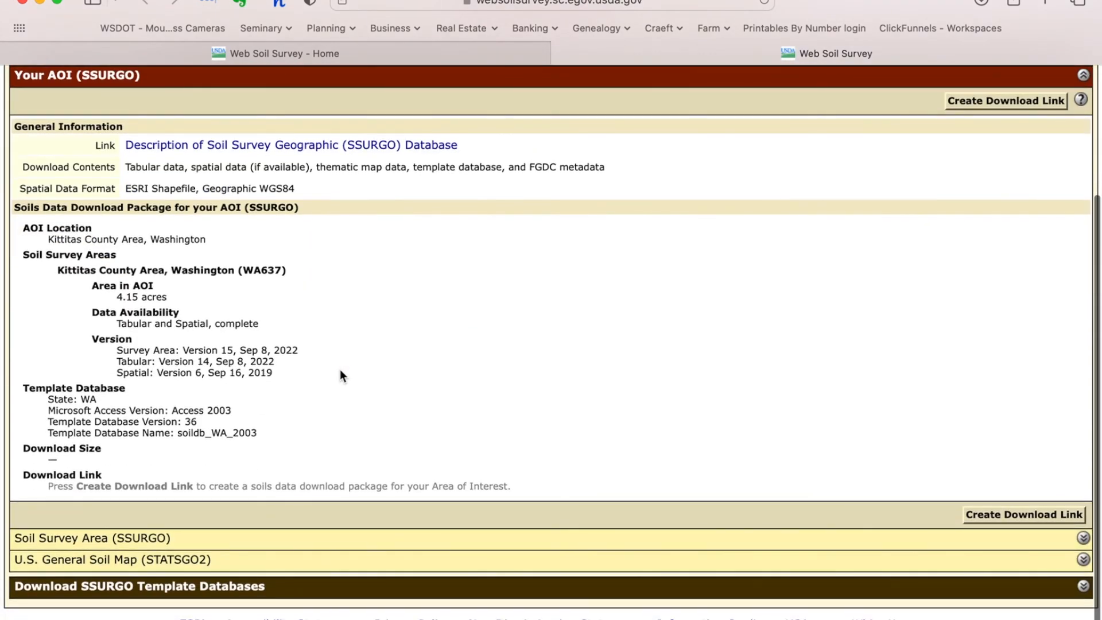
scroll(340, 376, "up", 1)
scroll(340, 376, "up", 3)
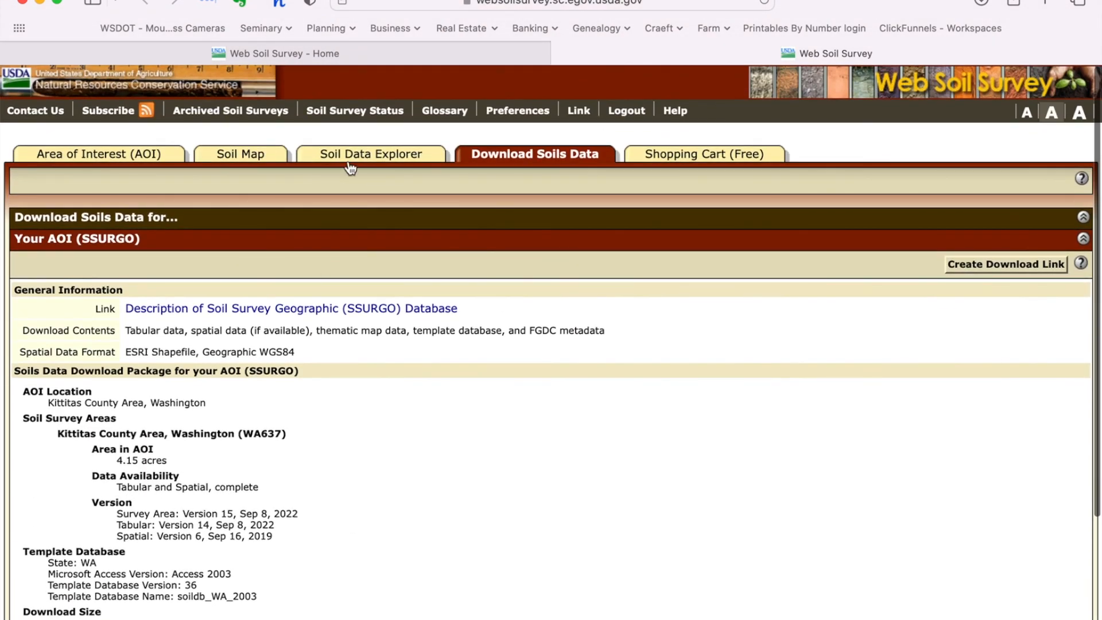